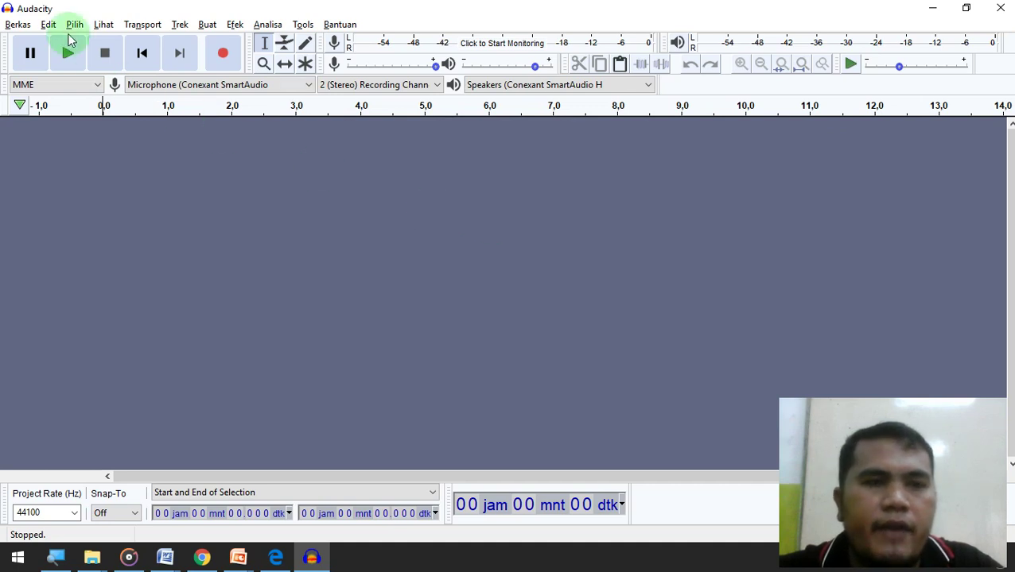
- Open the recently used project Proyek1.aup
left_click(19, 25)
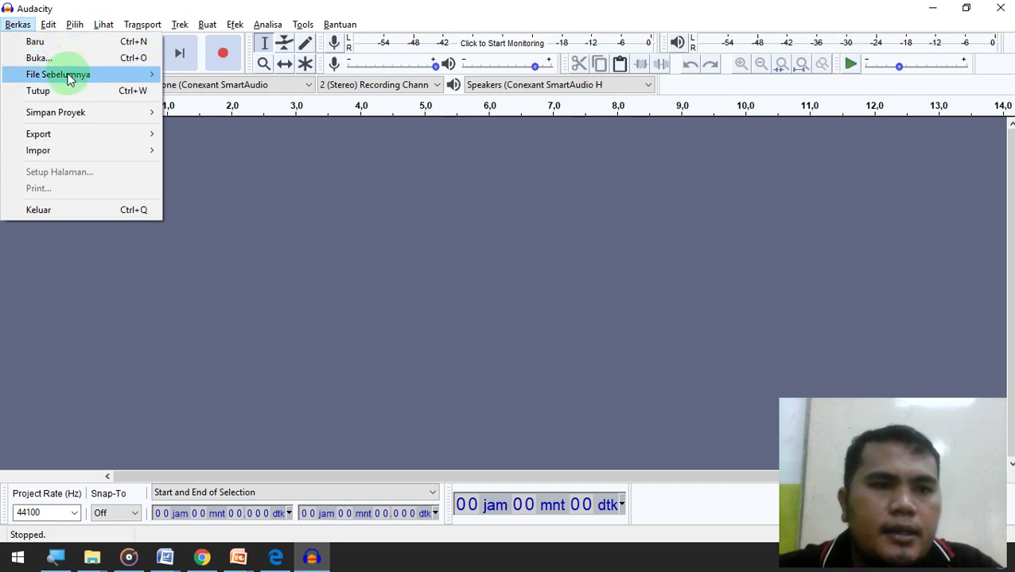
mouse_move(70, 80)
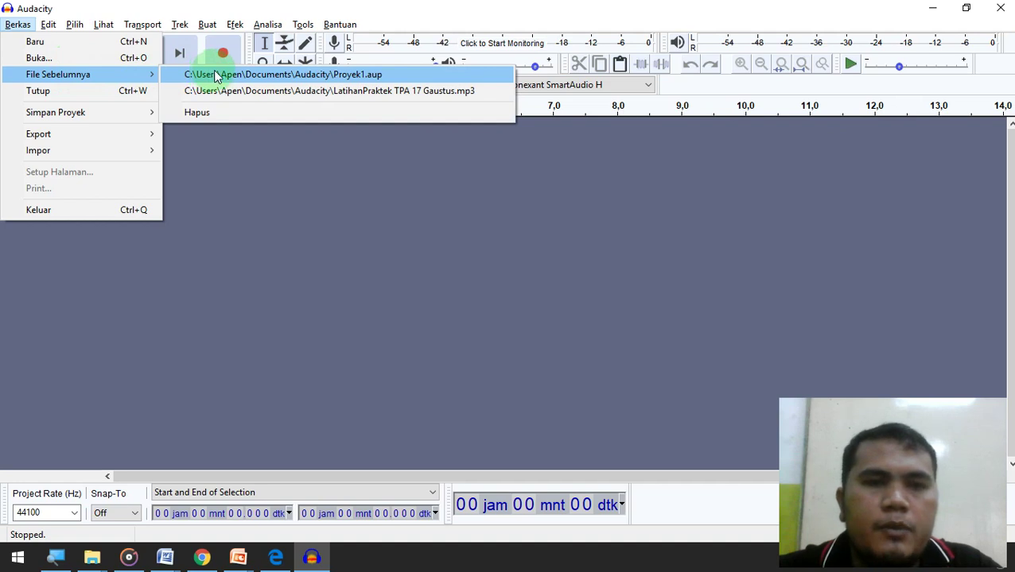
left_click(258, 74)
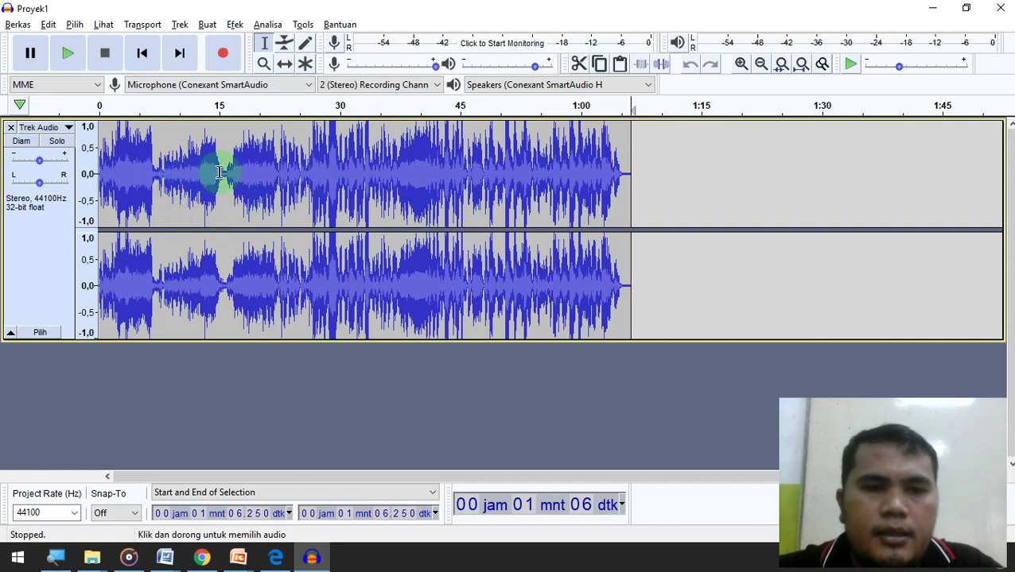
- Lower the playback volume and briefly play the track from about 22.6 s
left_click(280, 167)
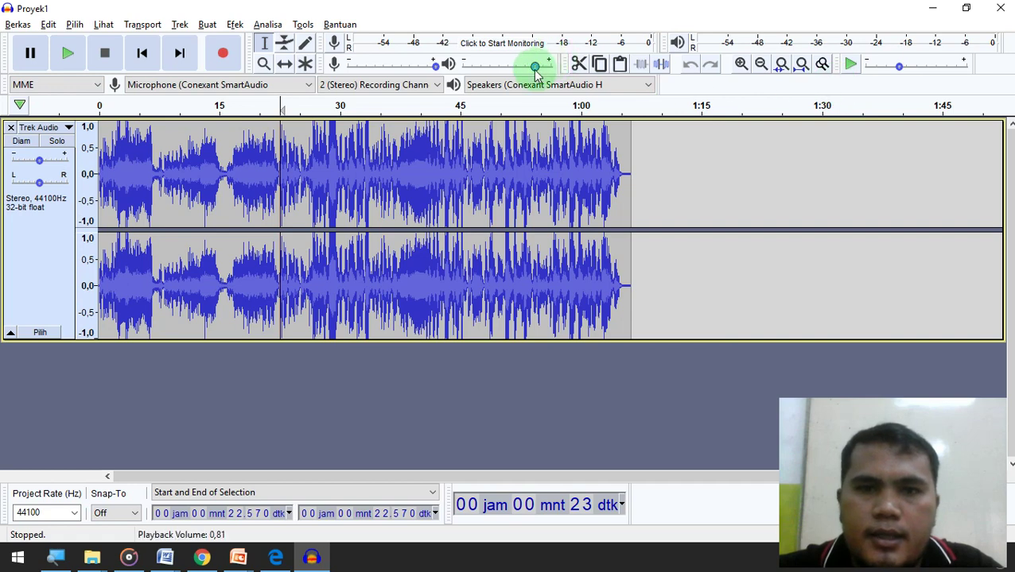
left_click_drag(536, 69, 497, 68)
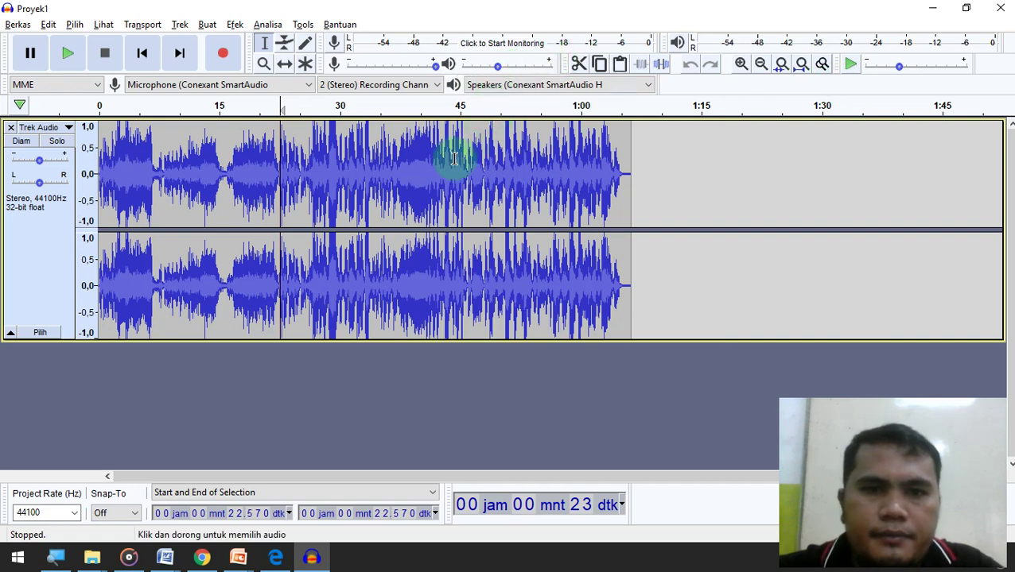
key("space")
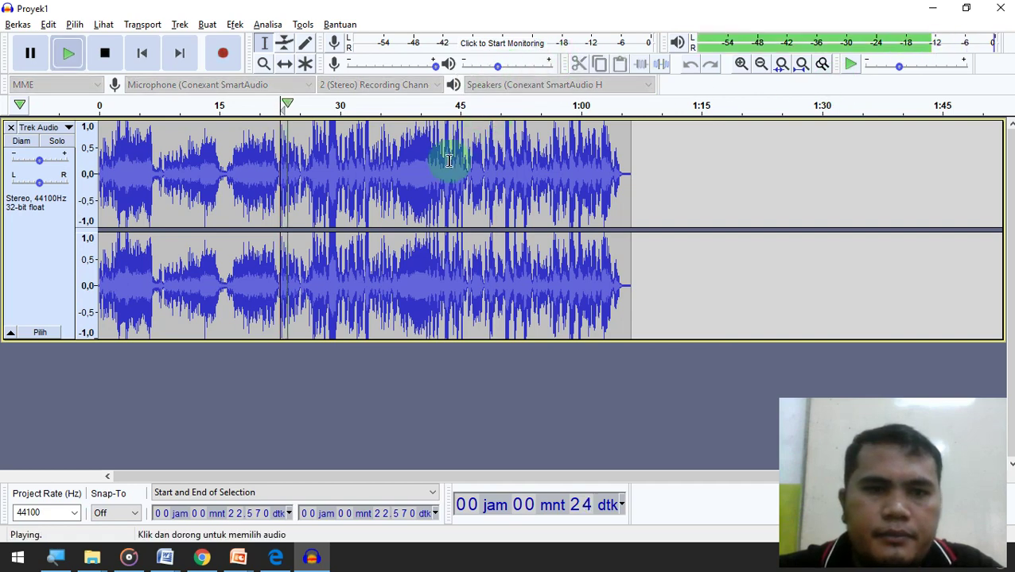
key("space")
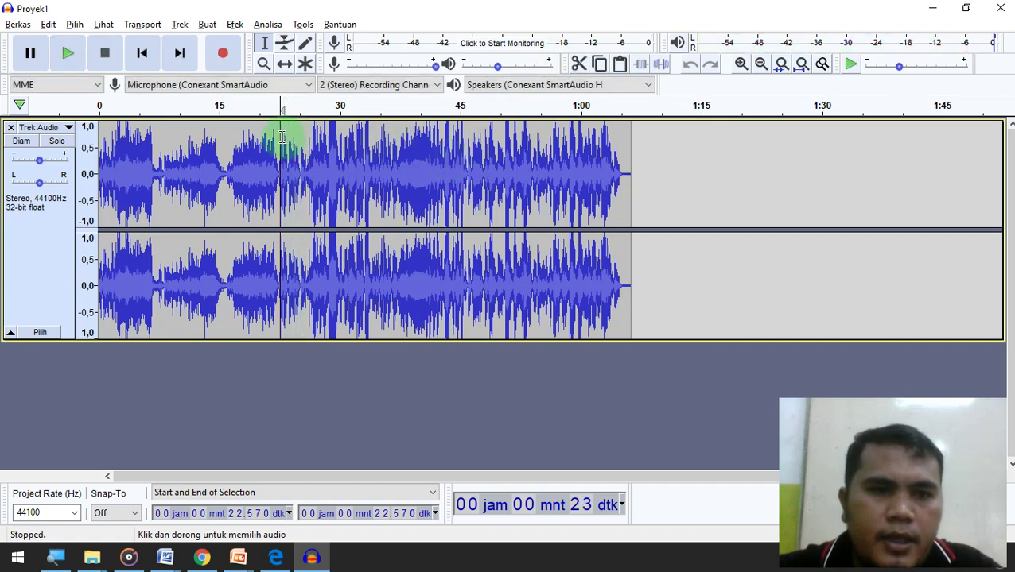
- Delete the track's opening from 0 to about 22.8 s and play the remaining audio from the start
left_click_drag(282, 137, 97, 155)
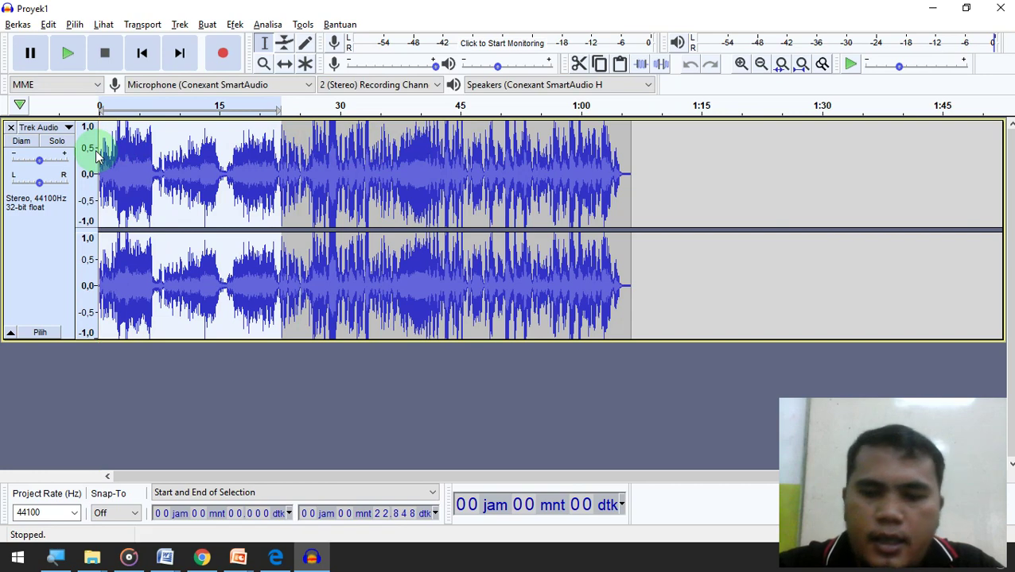
key("Delete")
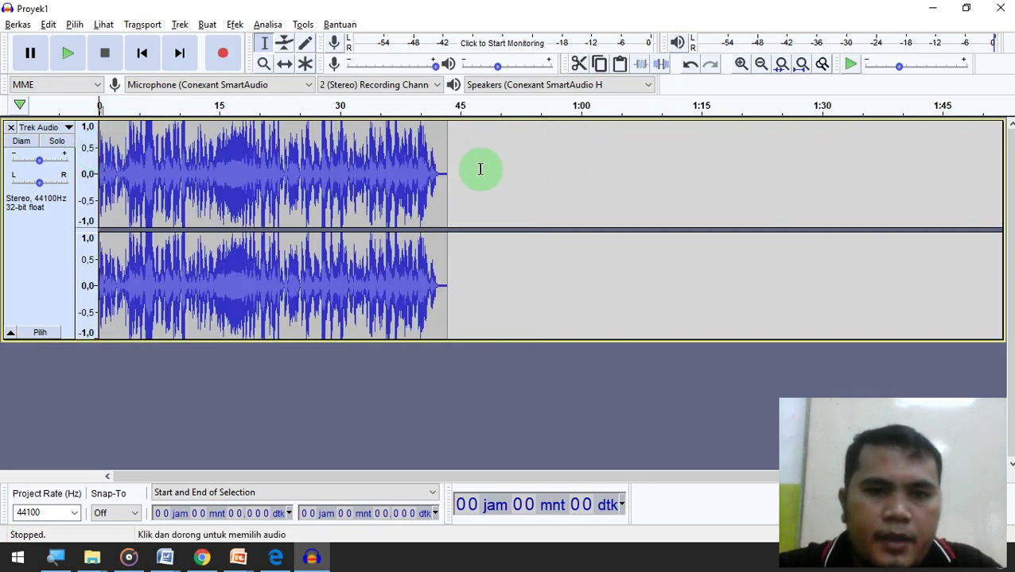
left_click_drag(449, 178, 385, 182)
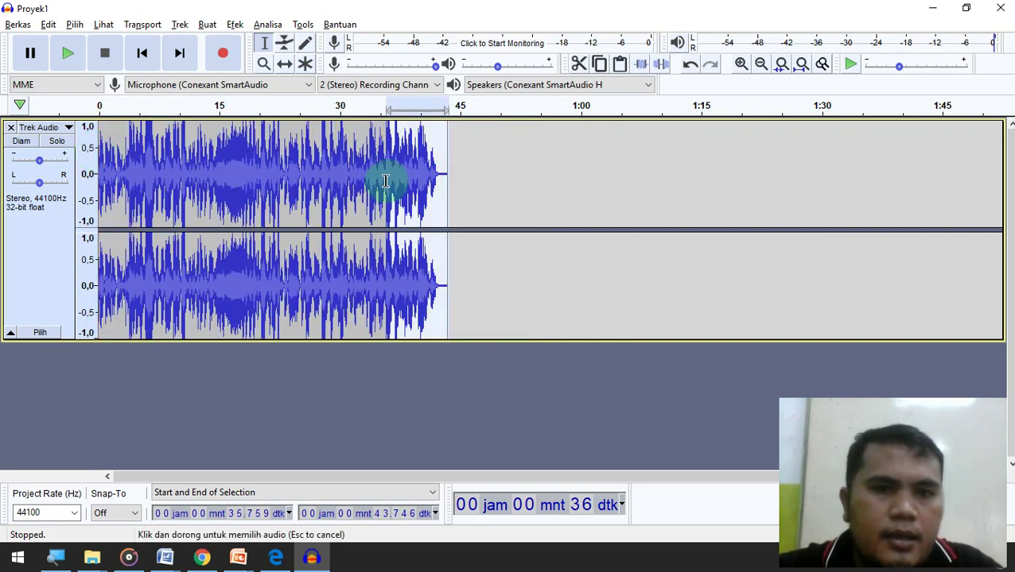
left_click(101, 174)
key("space")
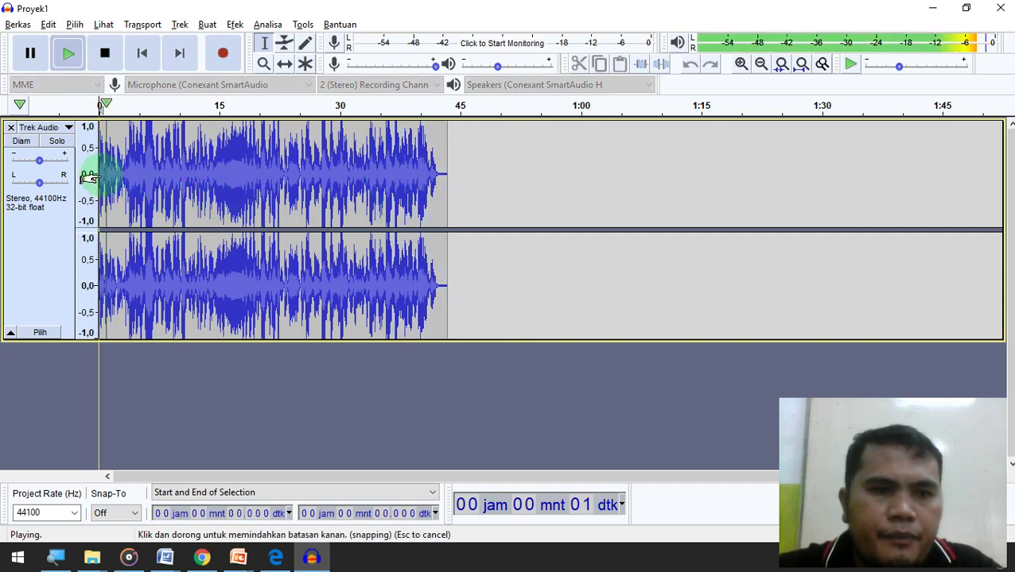
key("space")
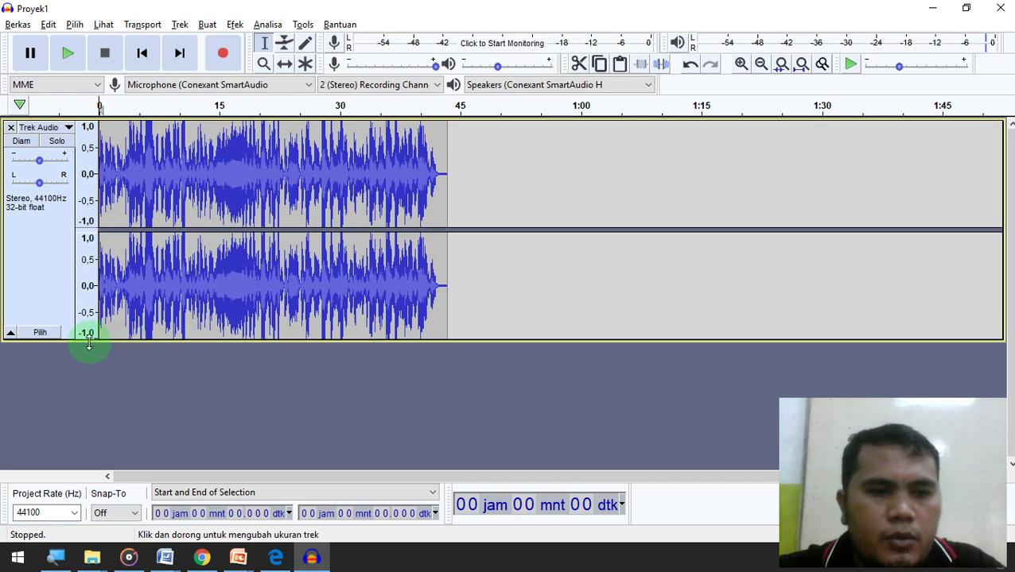
- Reduce the height of the audio track and add an empty stereo track below it
left_click_drag(83, 340, 95, 240)
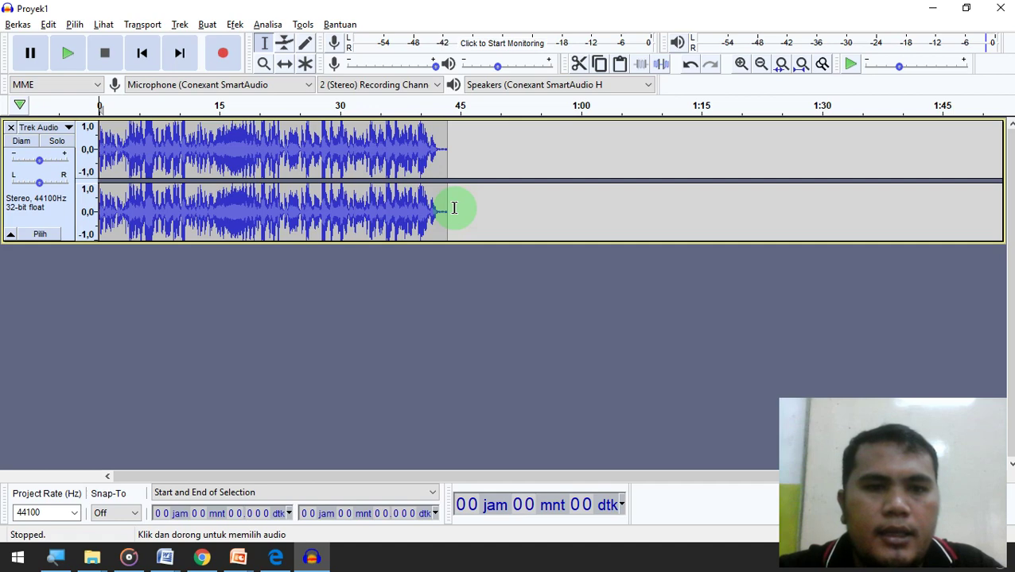
left_click(180, 25)
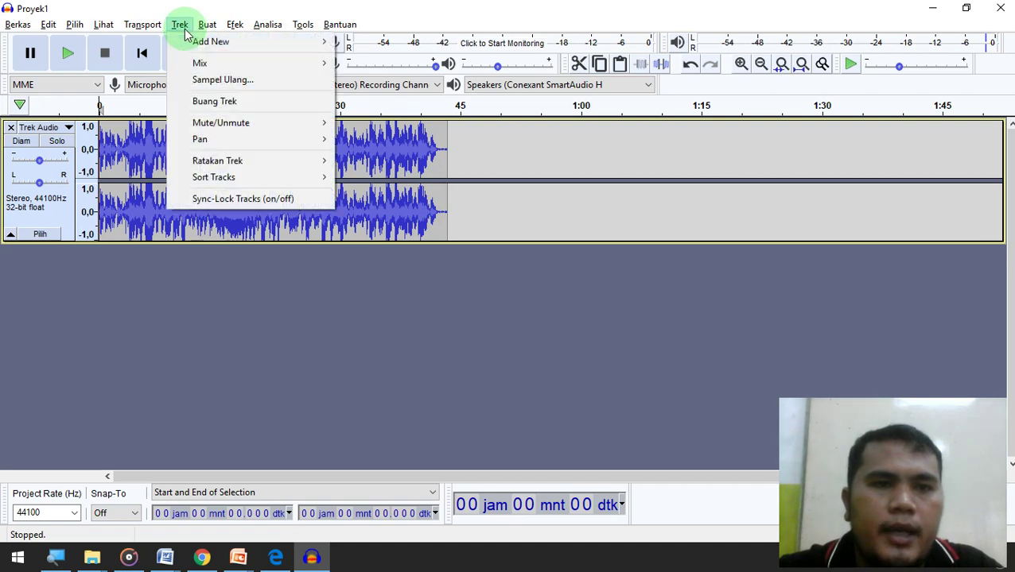
mouse_move(207, 44)
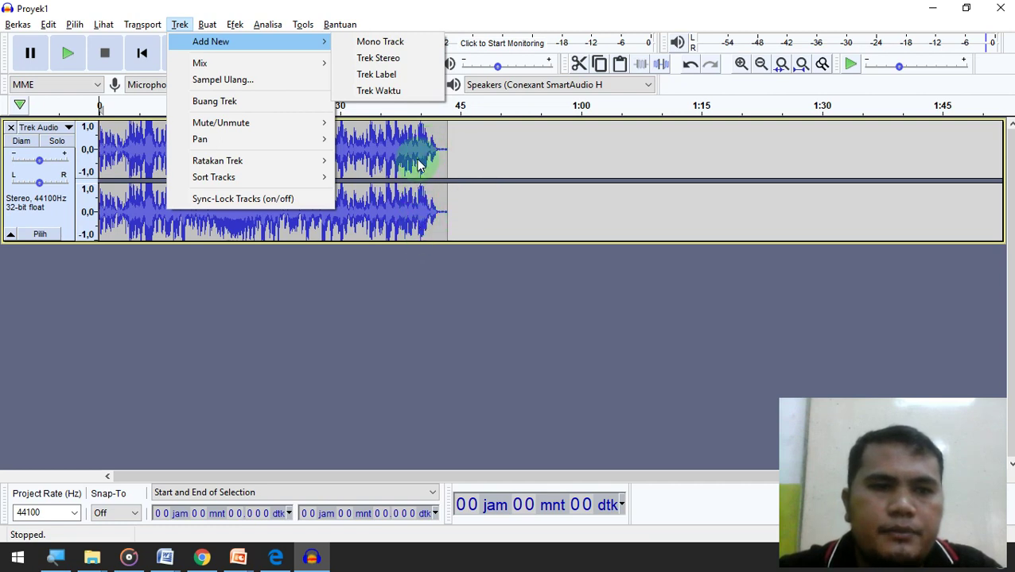
left_click(396, 64)
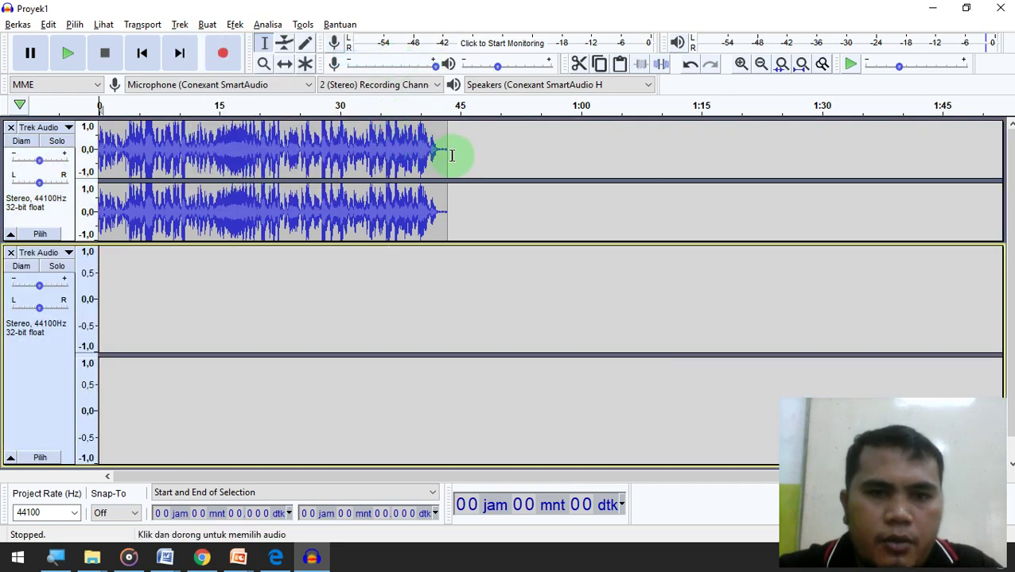
- Reduce the second track's height and add a third stereo track, also reduced in height
left_click_drag(451, 155, 91, 148)
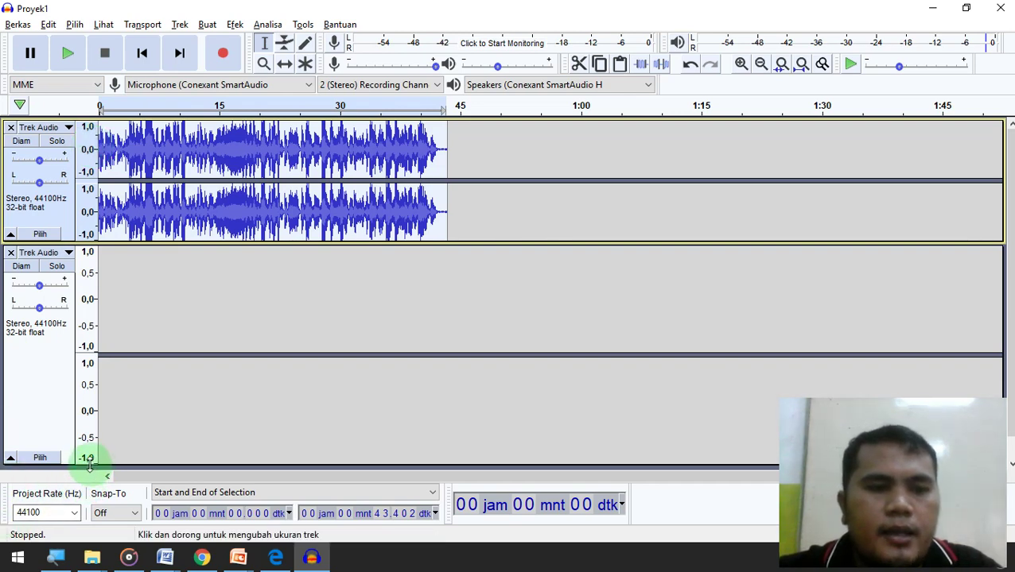
left_click_drag(89, 468, 119, 347)
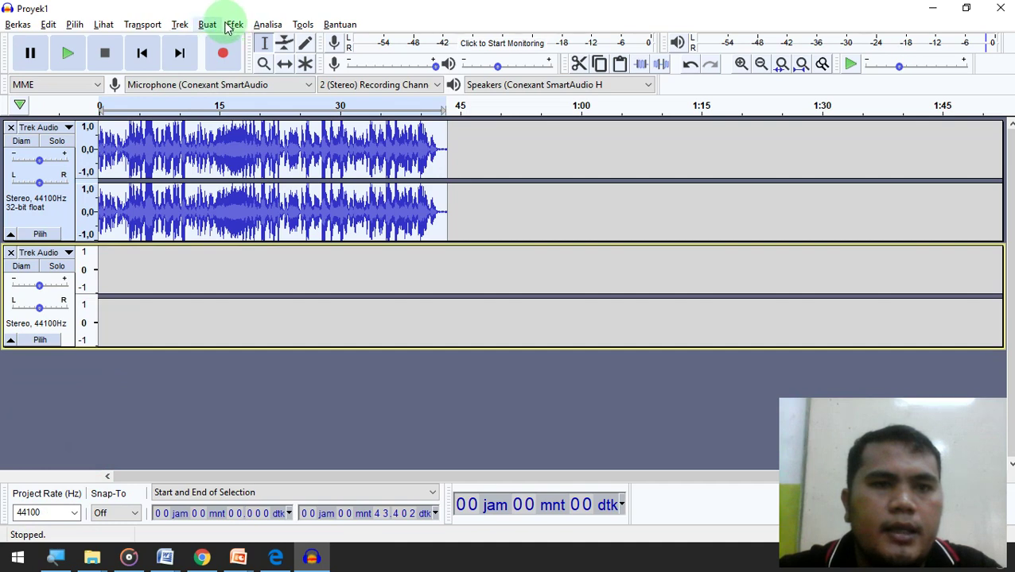
left_click(180, 24)
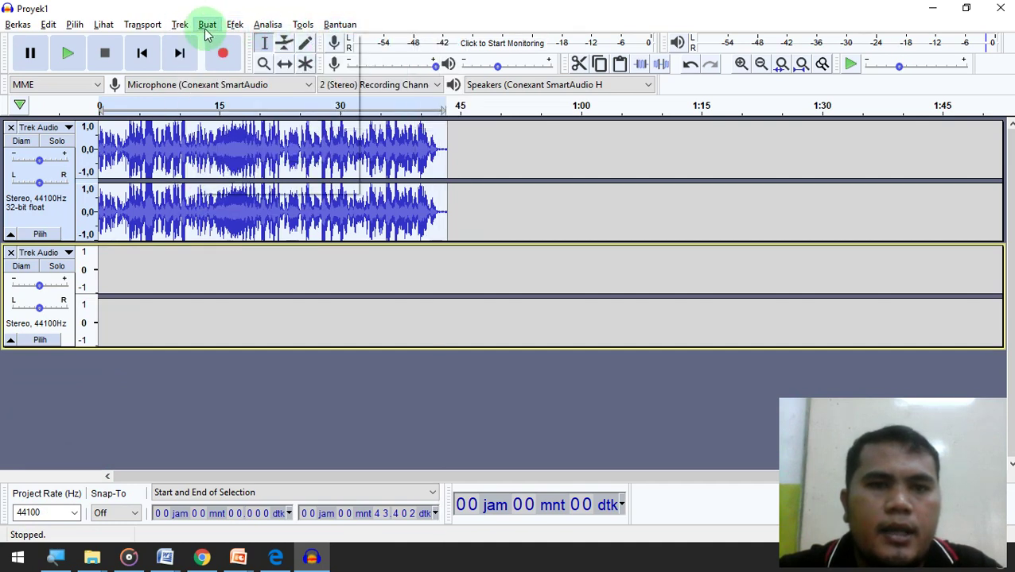
mouse_move(294, 43)
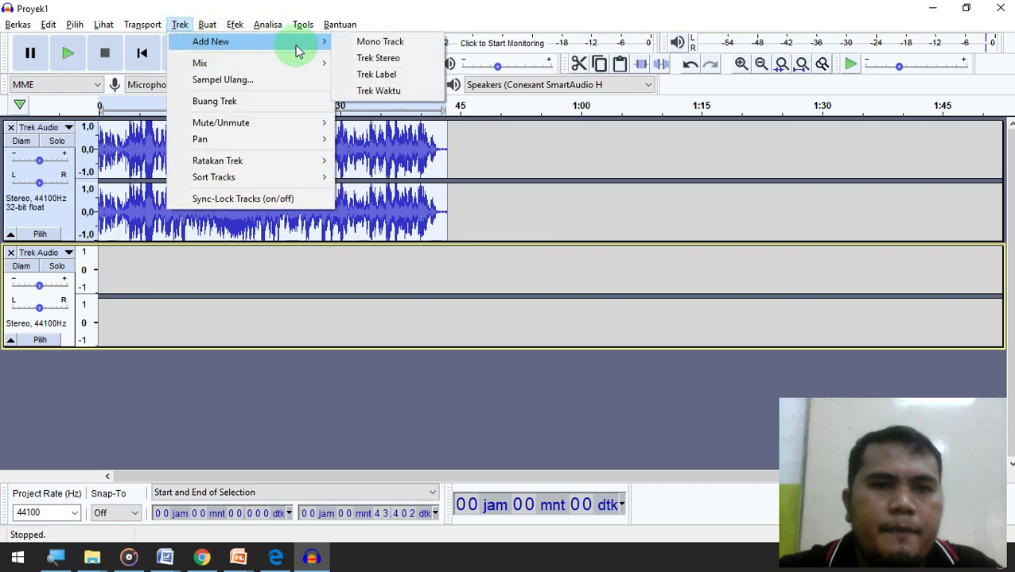
left_click(388, 59)
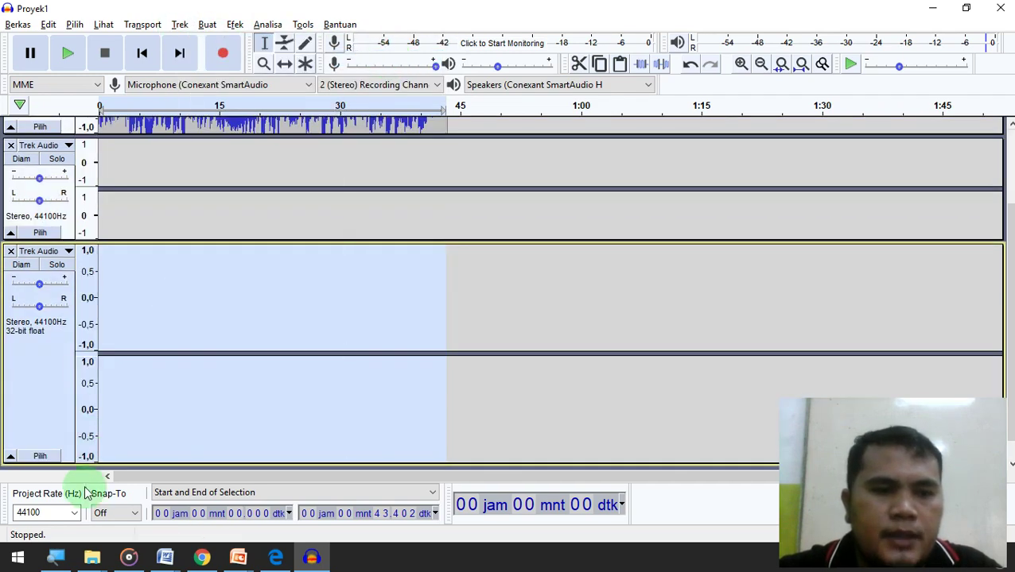
left_click_drag(94, 466, 113, 363)
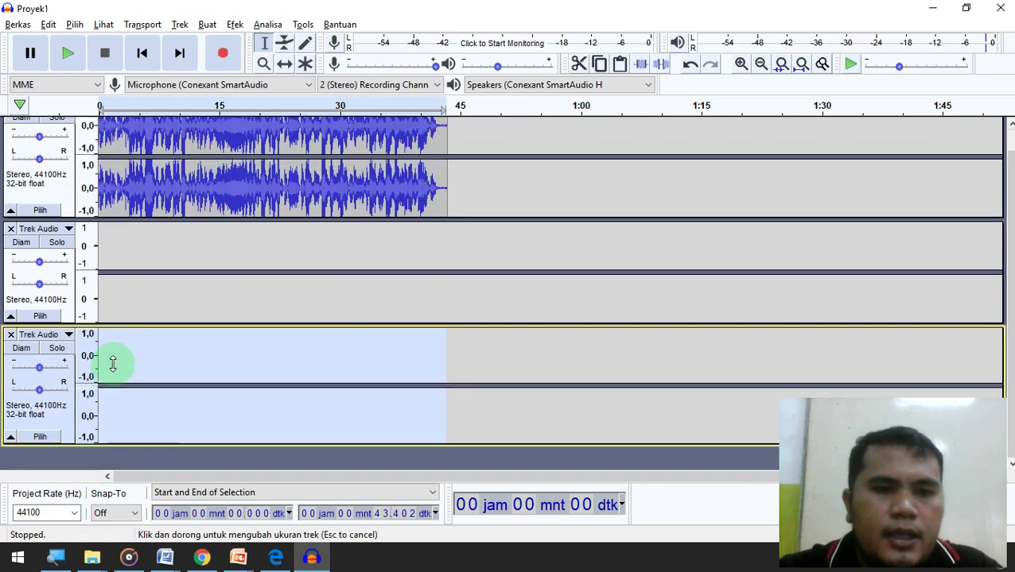
- Select the whole audio clip in the first track, from 0 to about 43.4 s, and copy it
left_click(450, 145)
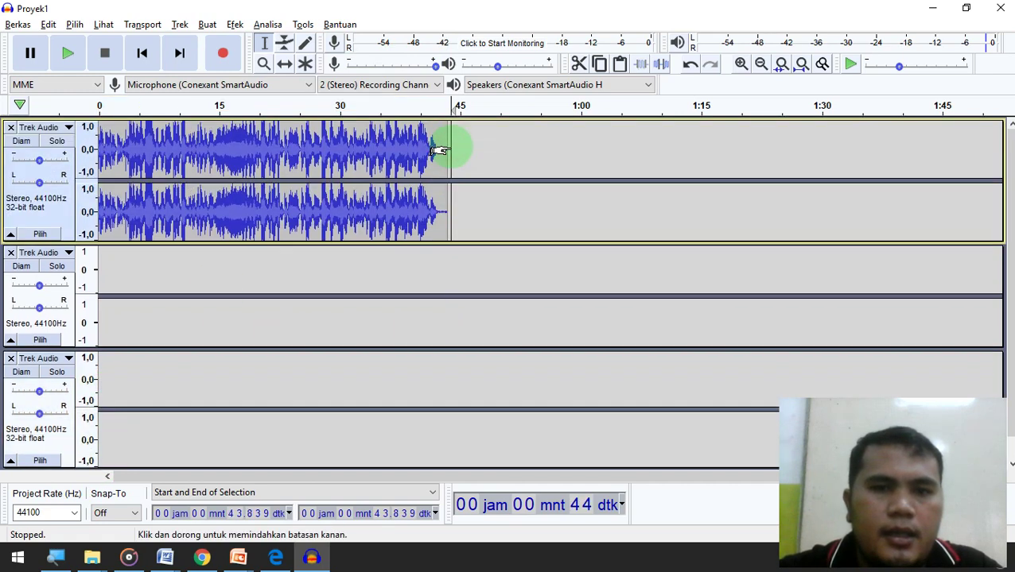
left_click_drag(448, 155, 90, 165)
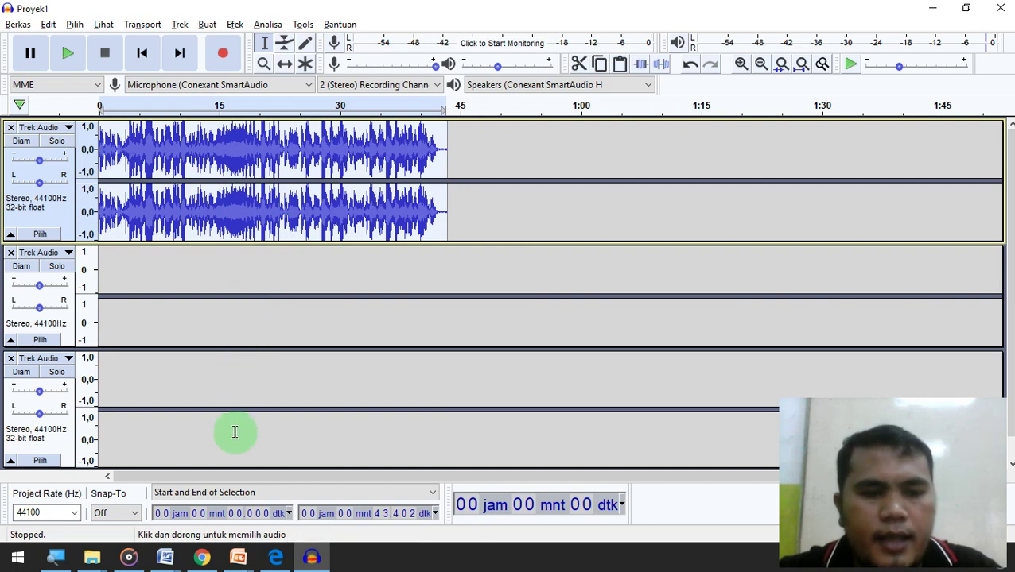
key("space")
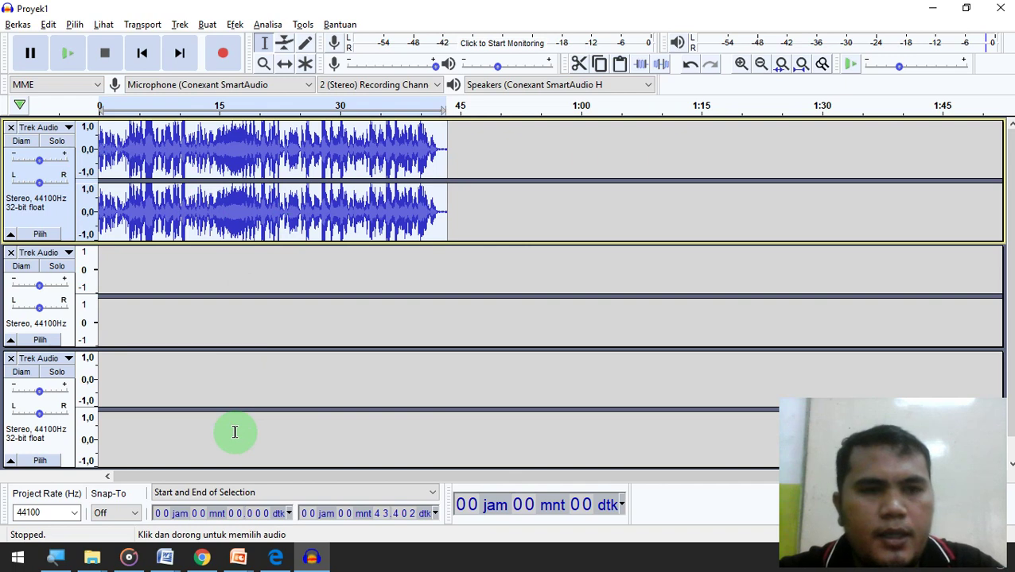
left_click(48, 25)
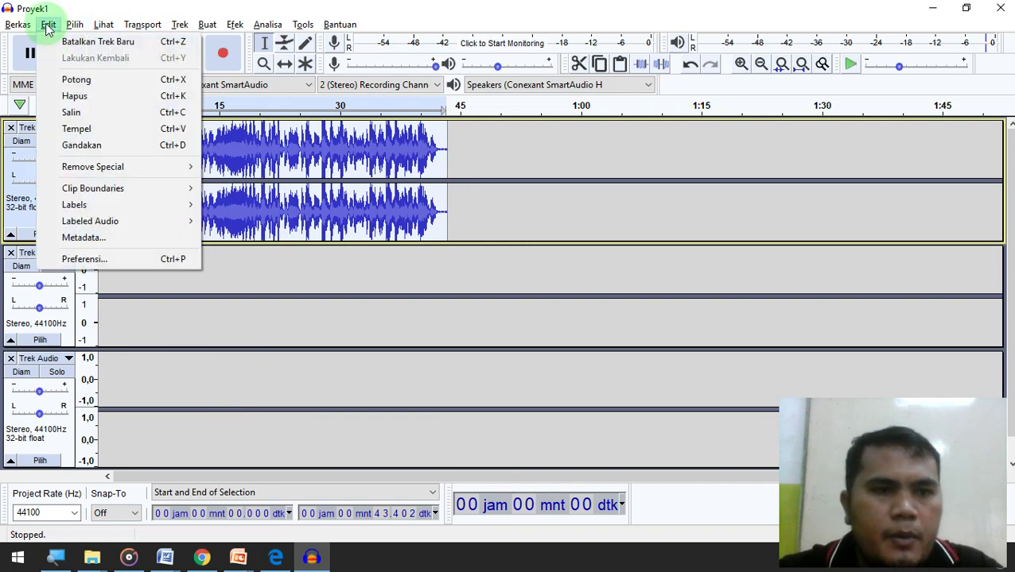
left_click(100, 113)
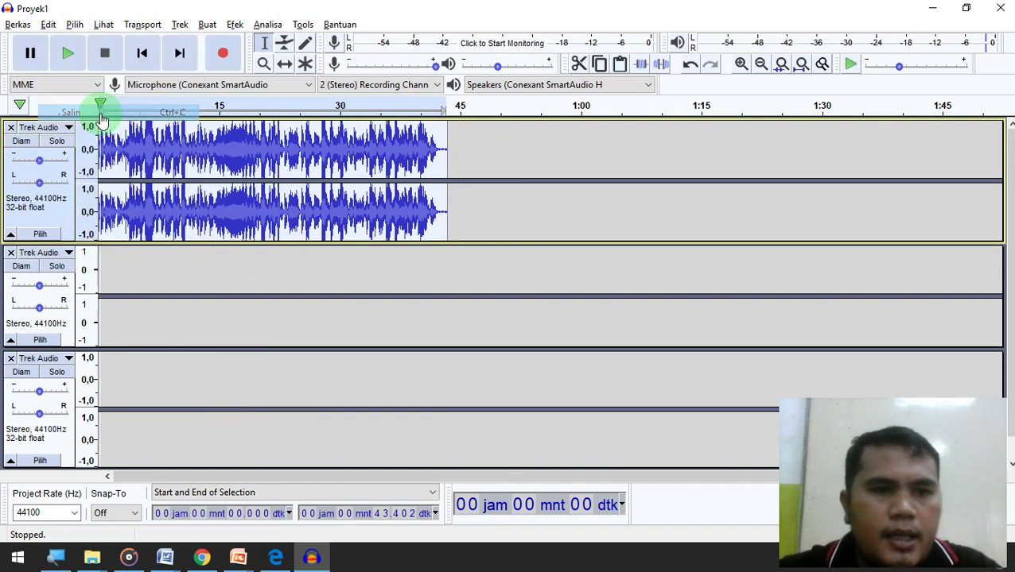
- Paste the copied audio at the start of the second and third tracks and play all three together
left_click(101, 264)
key("ctrl+v")
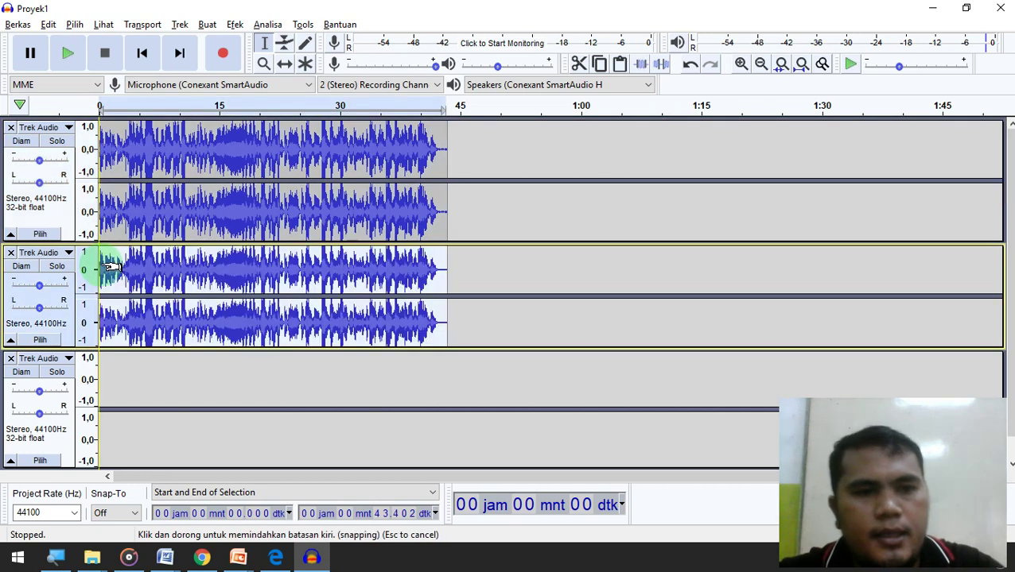
left_click(95, 404)
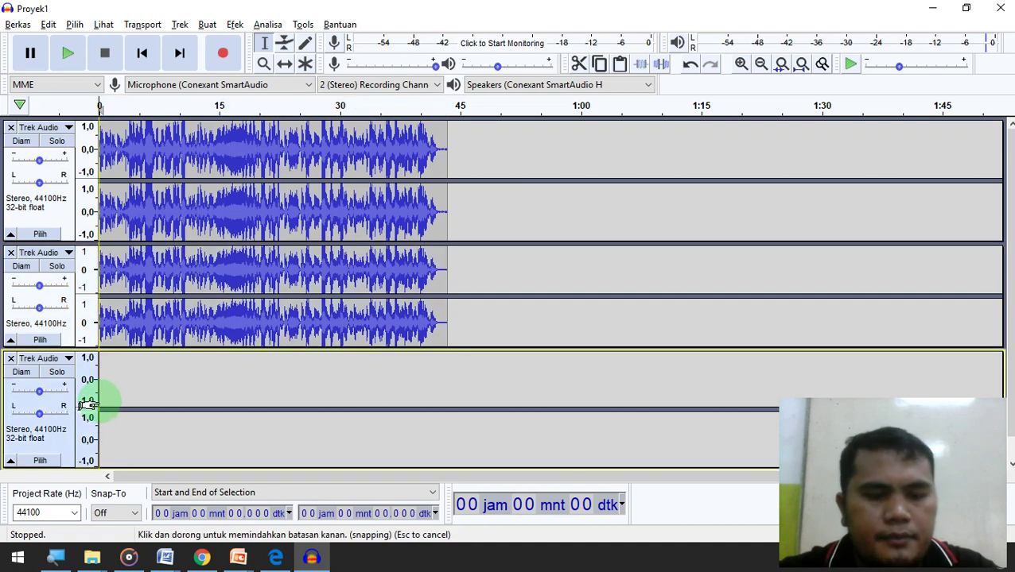
key("ctrl+v")
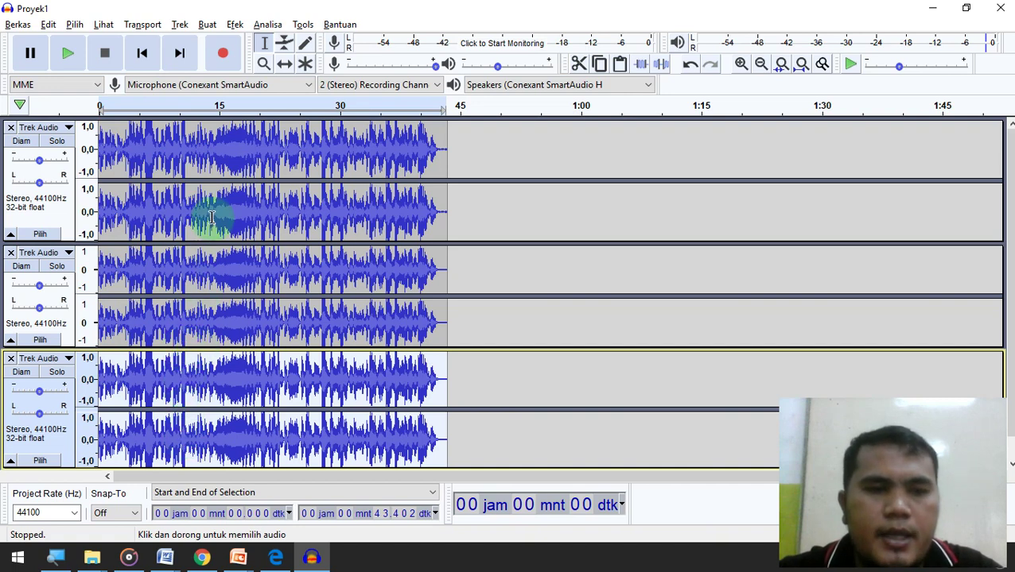
key("space")
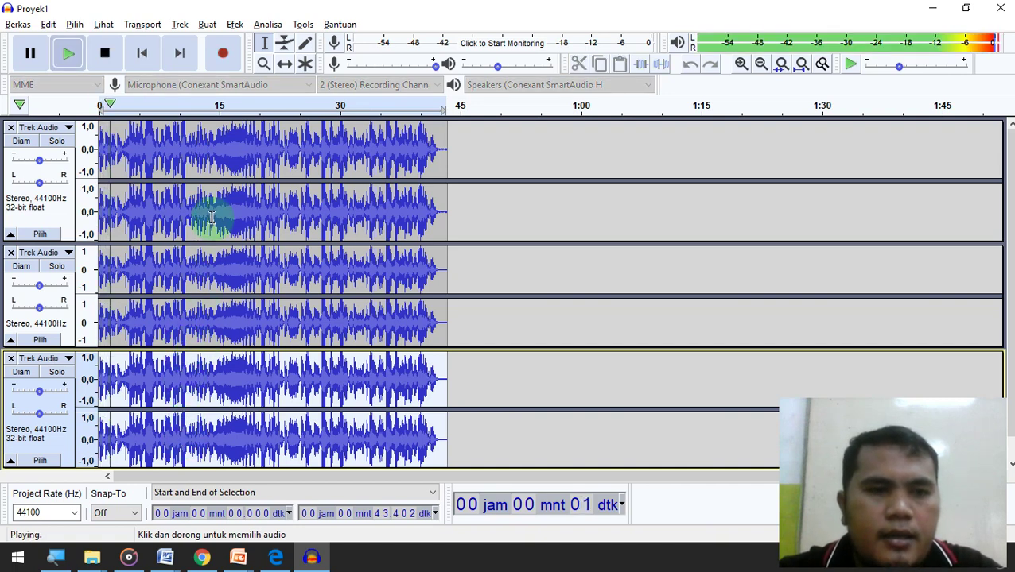
key("space")
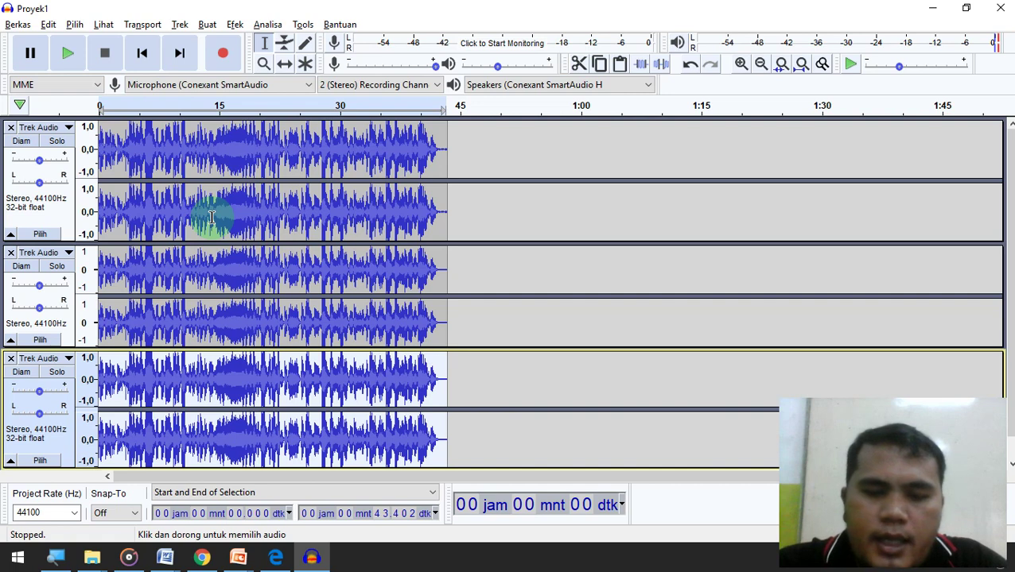
- Select the audio in all three tracks and apply Amplify with an amplification of 5 dB
key("space")
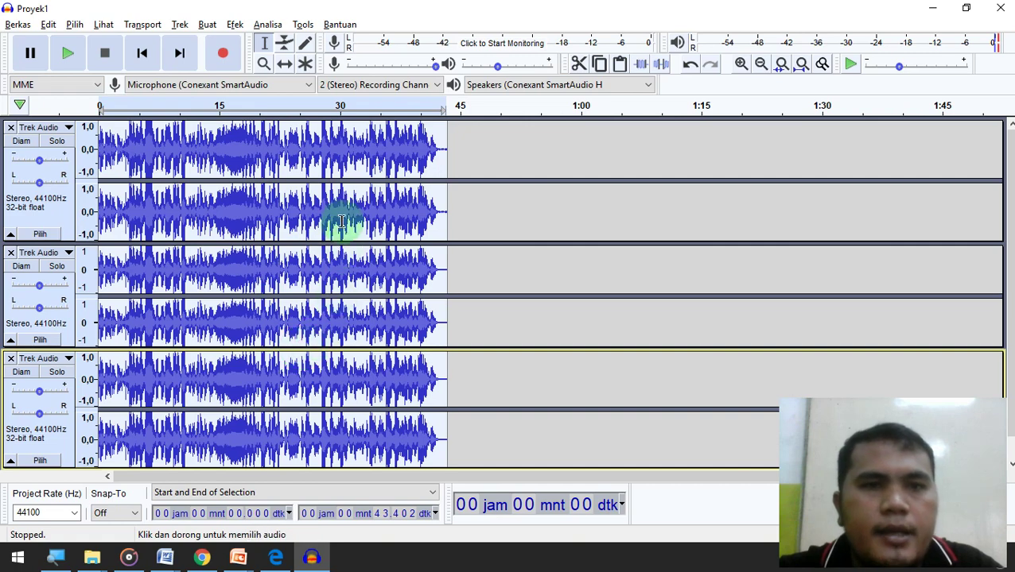
left_click(235, 25)
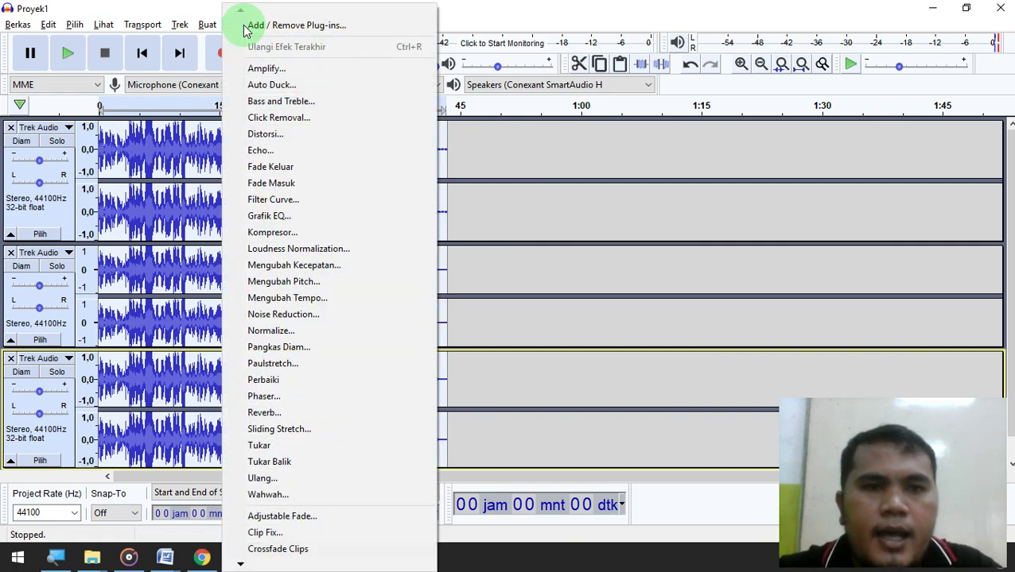
left_click(267, 70)
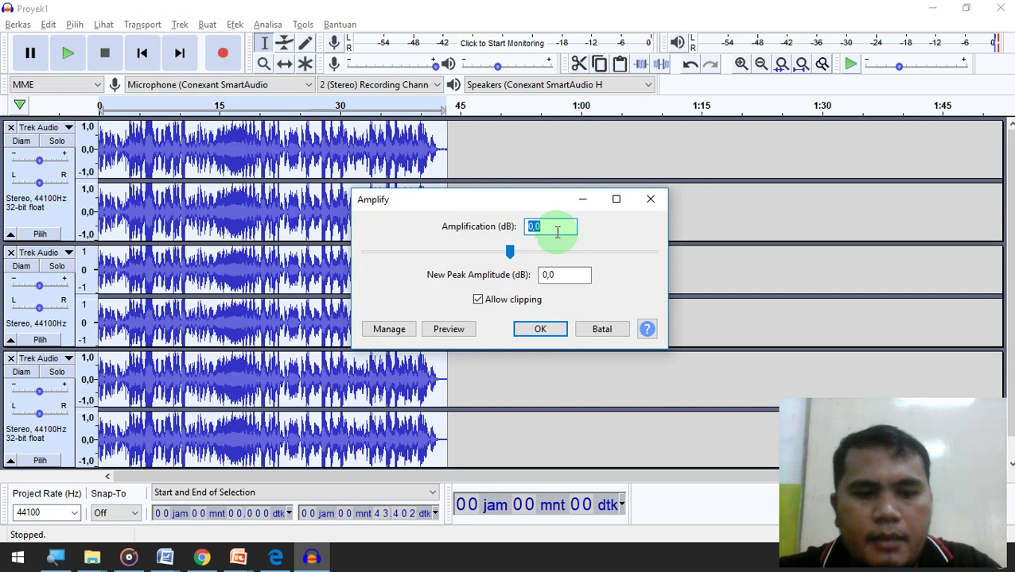
key("BackSpace")
type("5")
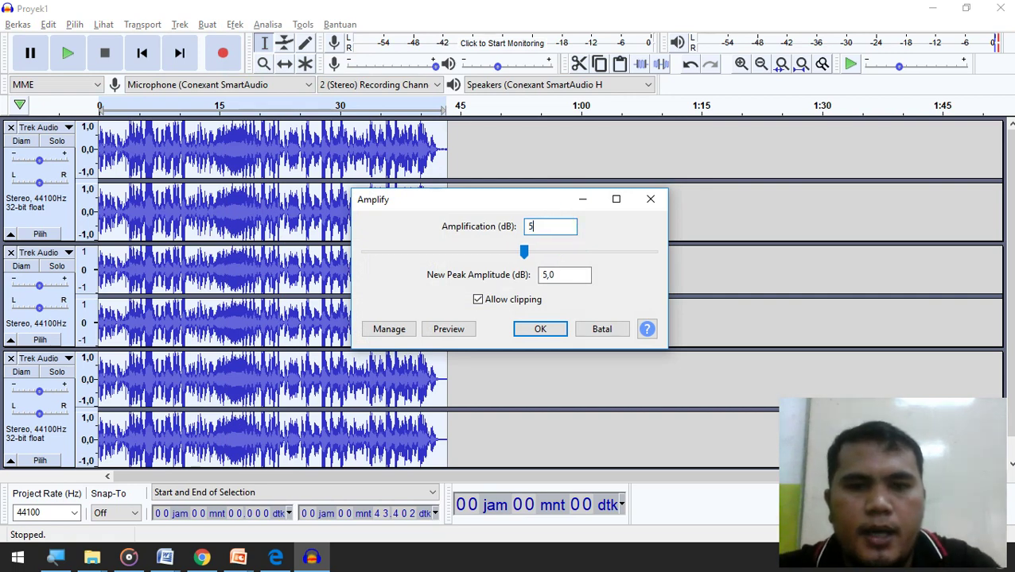
left_click(540, 329)
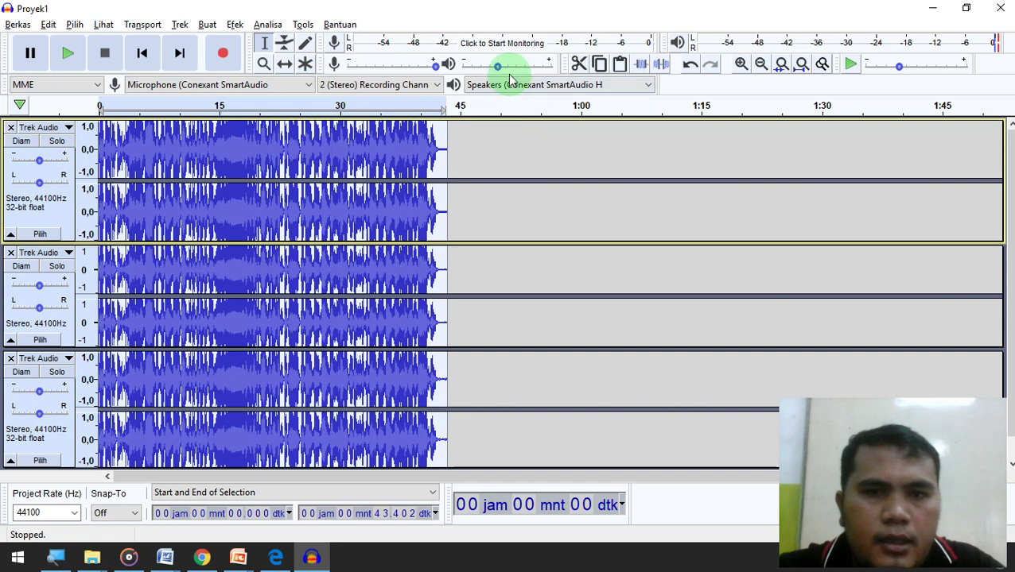
- Lower the playback volume, fine-tuning it while playing the start of the amplified tracks, and stop playback
left_click_drag(497, 70, 487, 71)
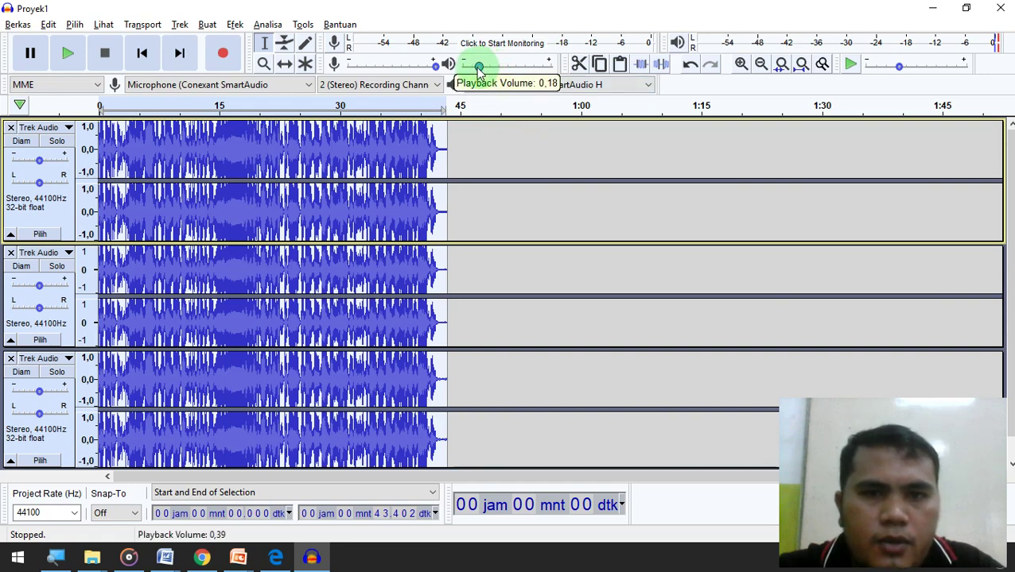
key("space")
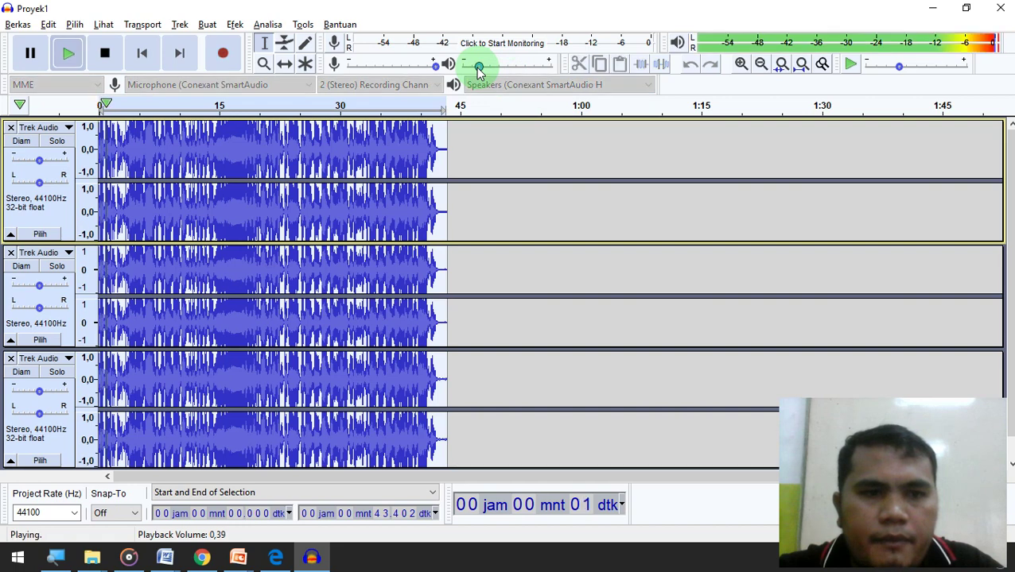
mouse_move(479, 70)
left_mouse_down()
mouse_move(495, 71)
mouse_move(486, 71)
left_mouse_up()
key("space")
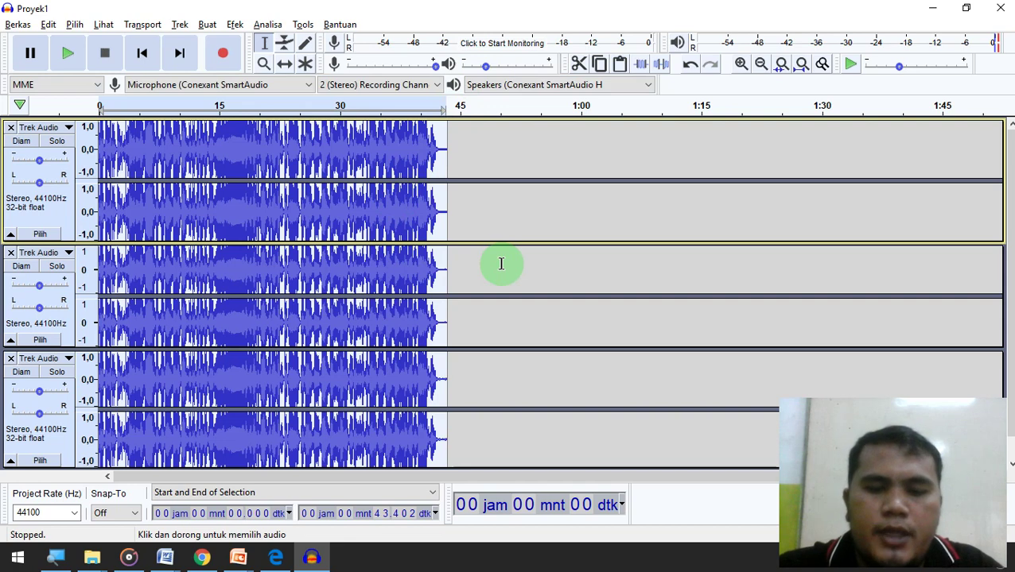
- Try applying Echo with a delay time of 8 seconds and a decay factor of 10 to all three tracks
key("shift")
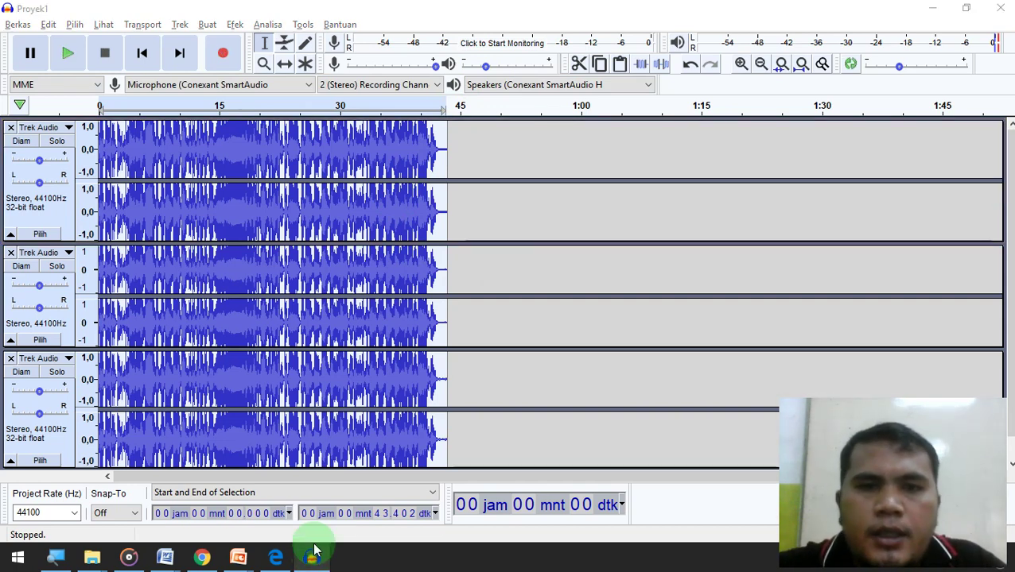
left_click(234, 25)
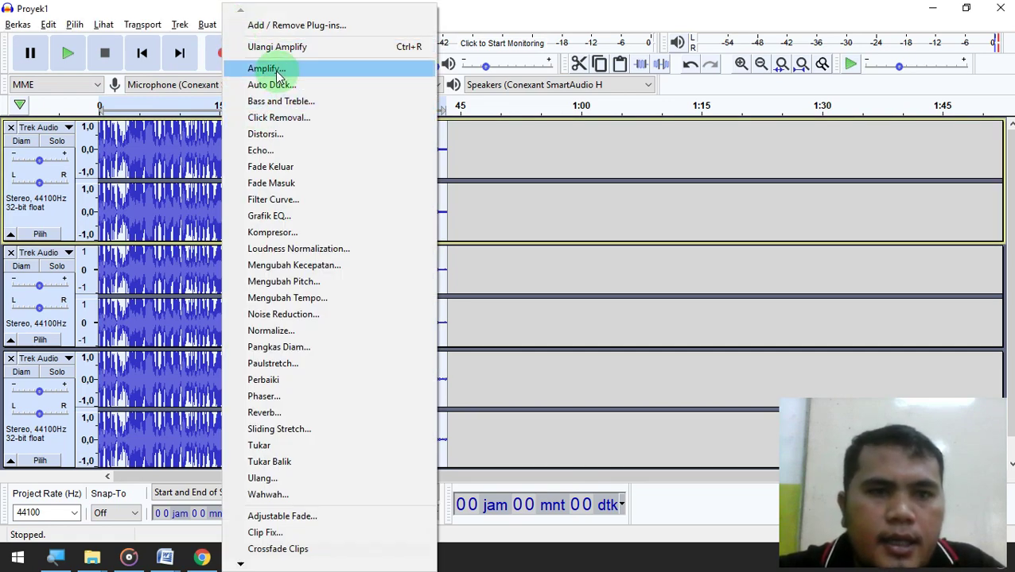
left_click(283, 151)
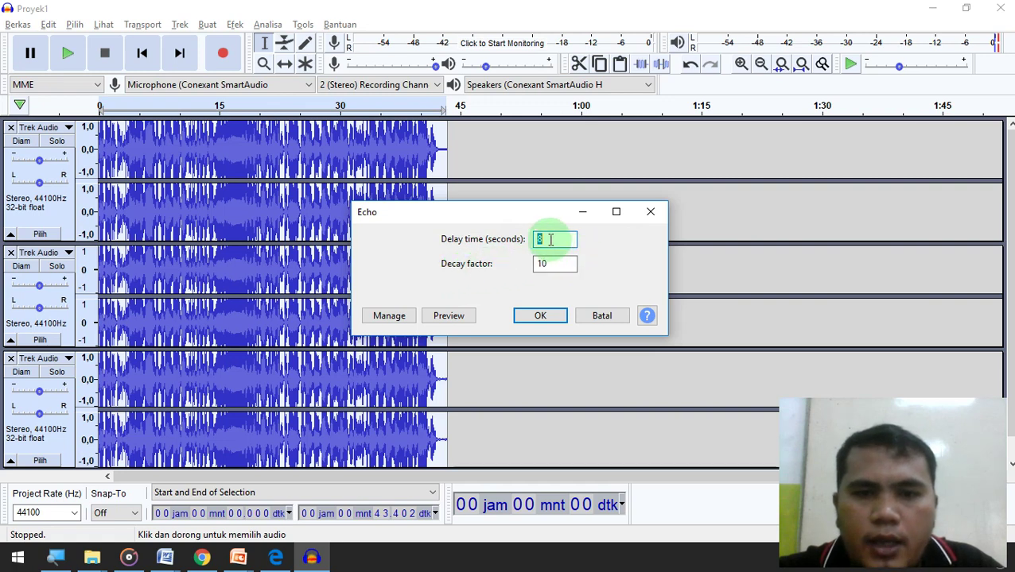
left_click(553, 263)
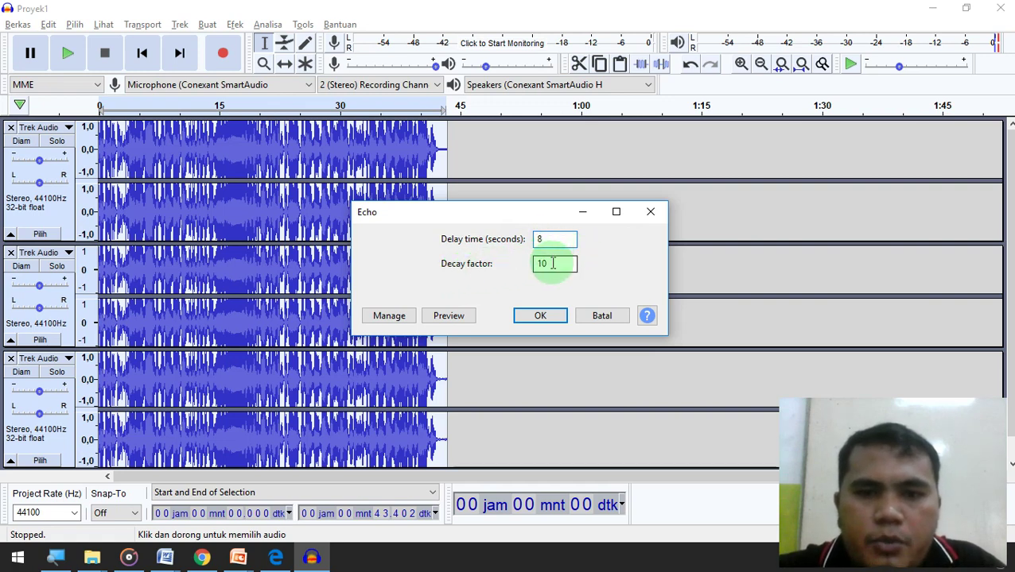
left_click(540, 316)
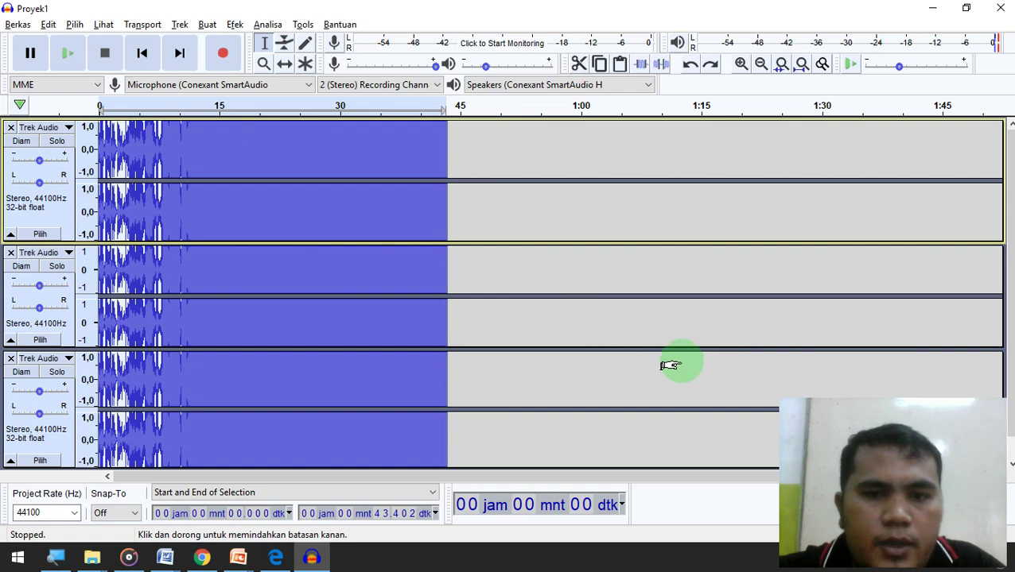
- Select the whole clip in the second track only and apply Echo with an 8-second delay and decay factor 10
left_click(472, 275)
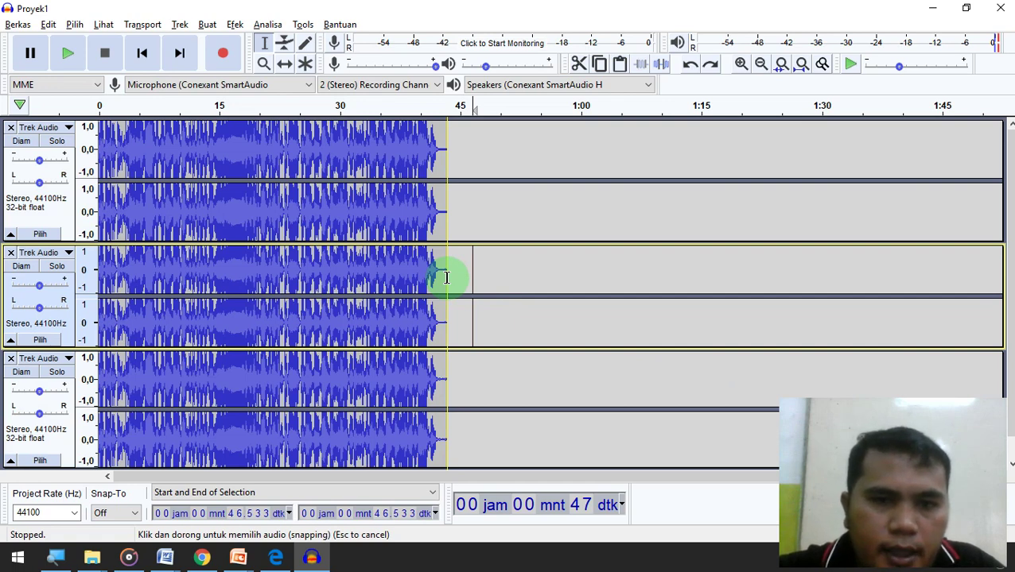
left_click(446, 278)
left_click_drag(456, 279, 85, 272)
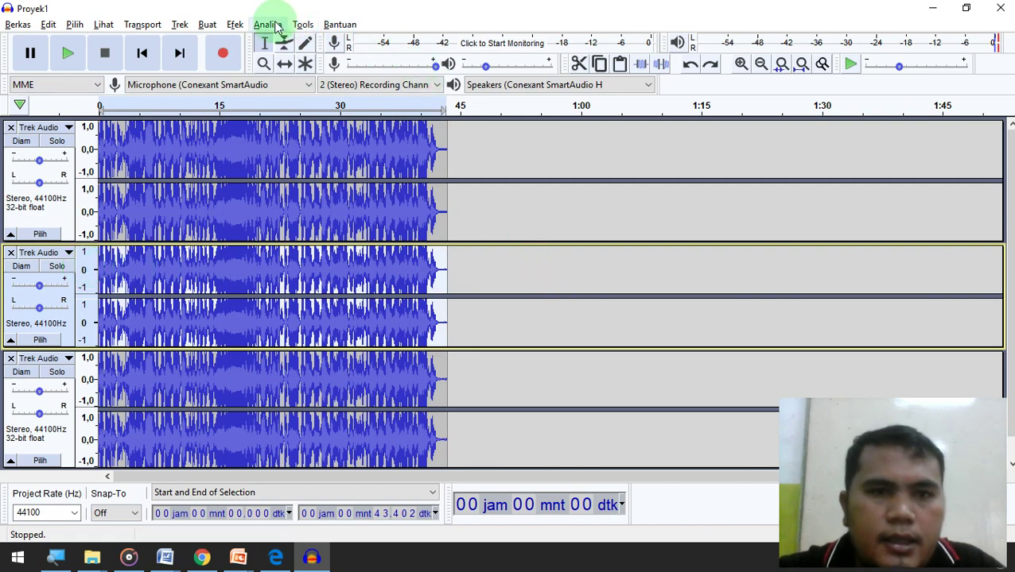
left_click(234, 25)
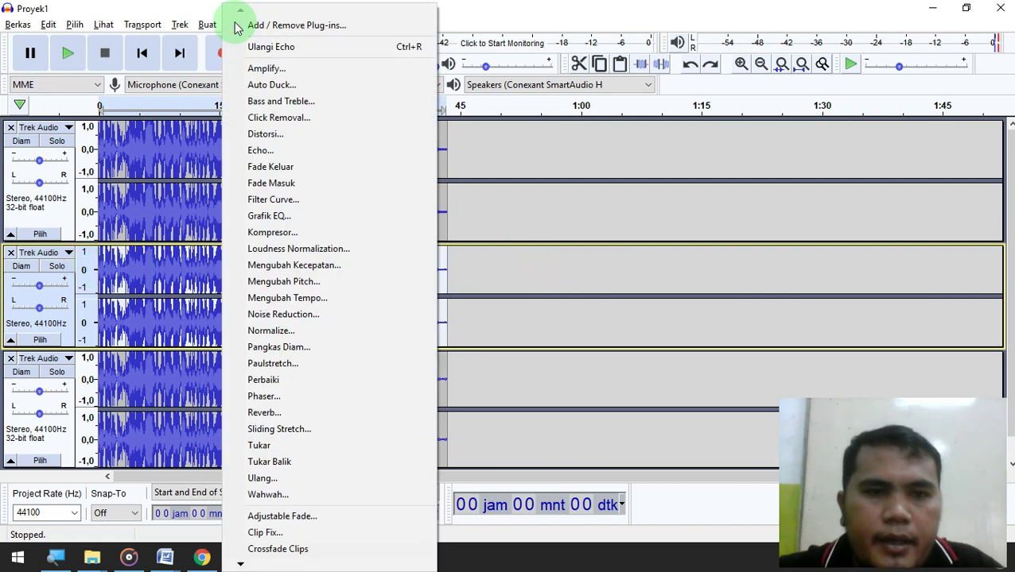
left_click(270, 150)
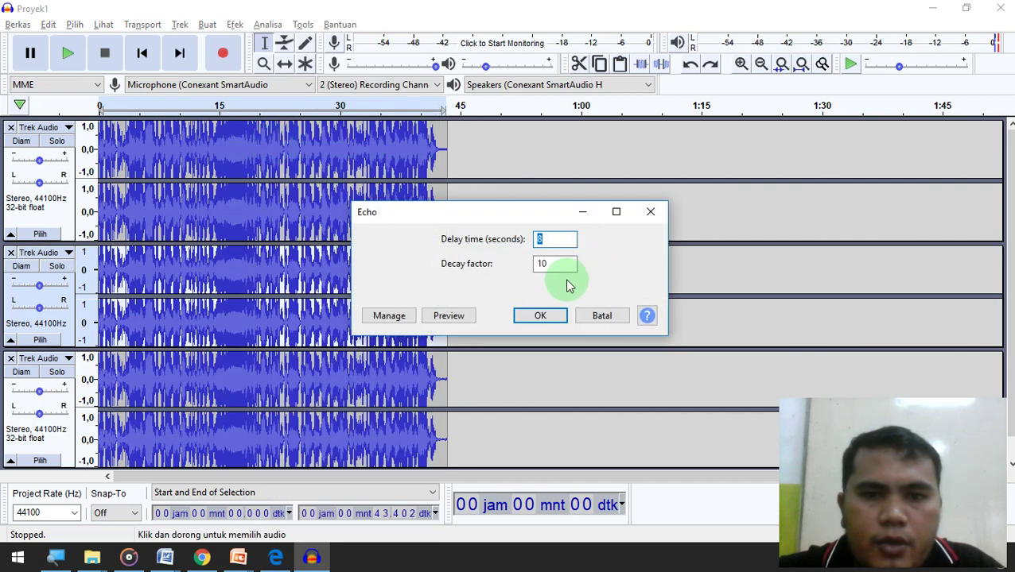
left_click(549, 315)
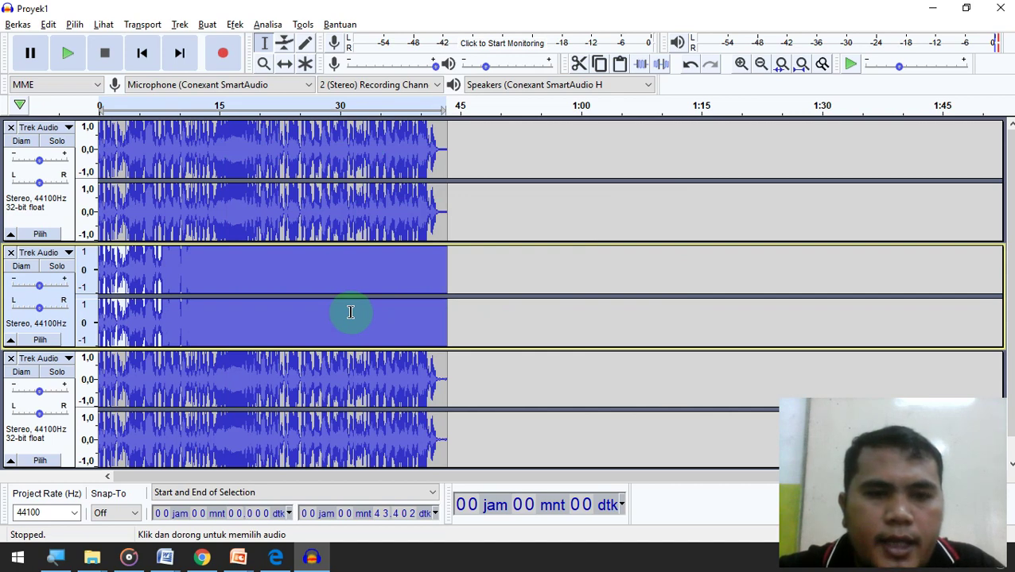
- Select the whole clip in the third track and apply Reverb with 75% room size, 10 ms pre-delay and 50% reverberance
key("shift")
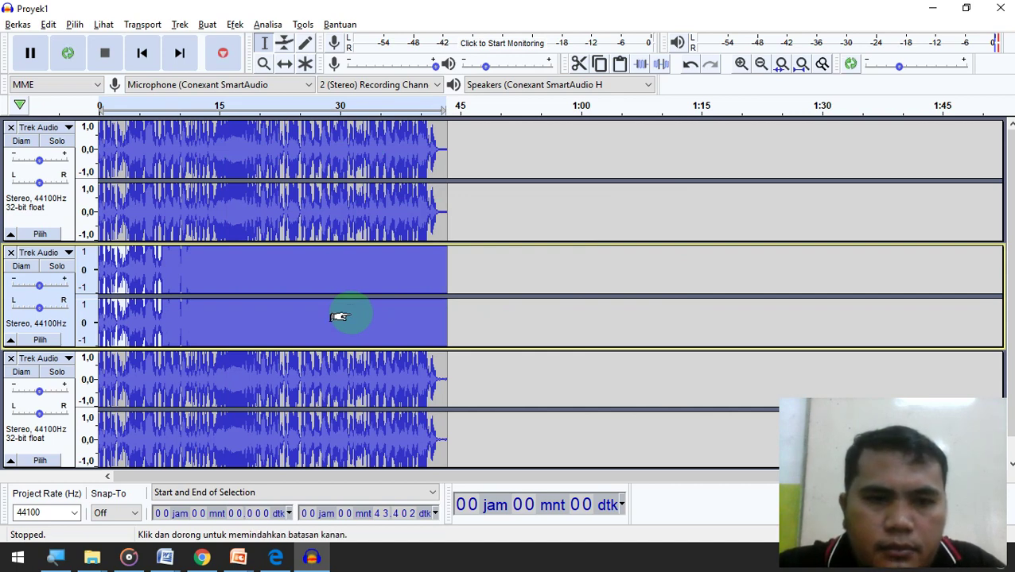
left_click(430, 366)
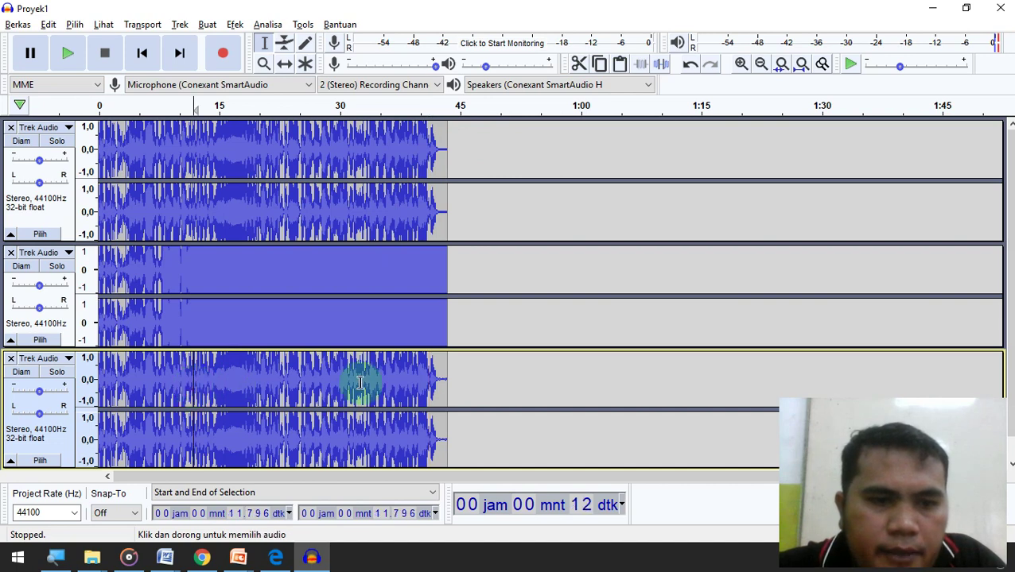
left_click_drag(450, 387, 440, 387)
mouse_move(233, 392)
left_mouse_down()
mouse_move(118, 390)
mouse_move(459, 397)
mouse_move(197, 402)
mouse_move(66, 389)
left_mouse_up()
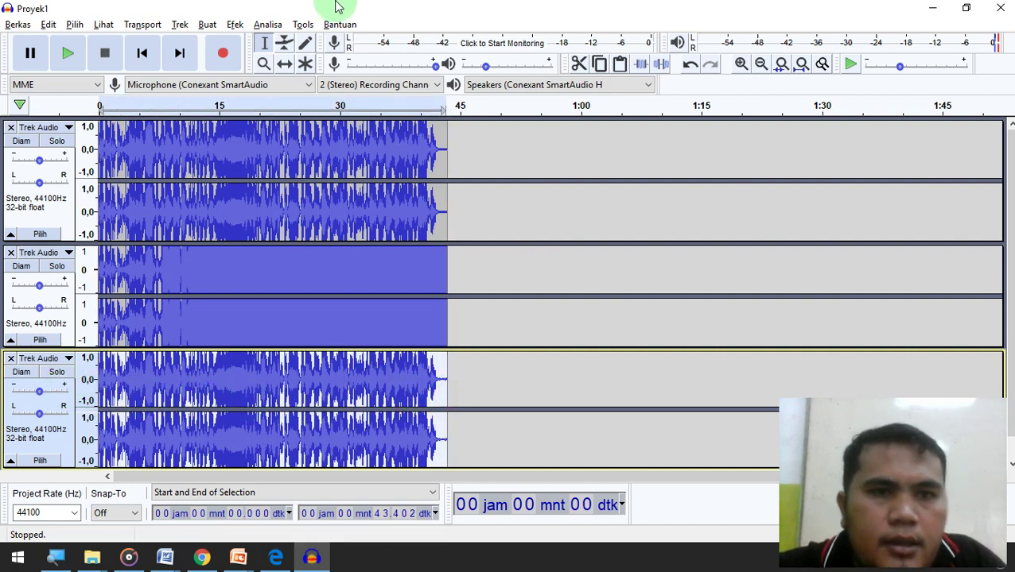
left_click(237, 26)
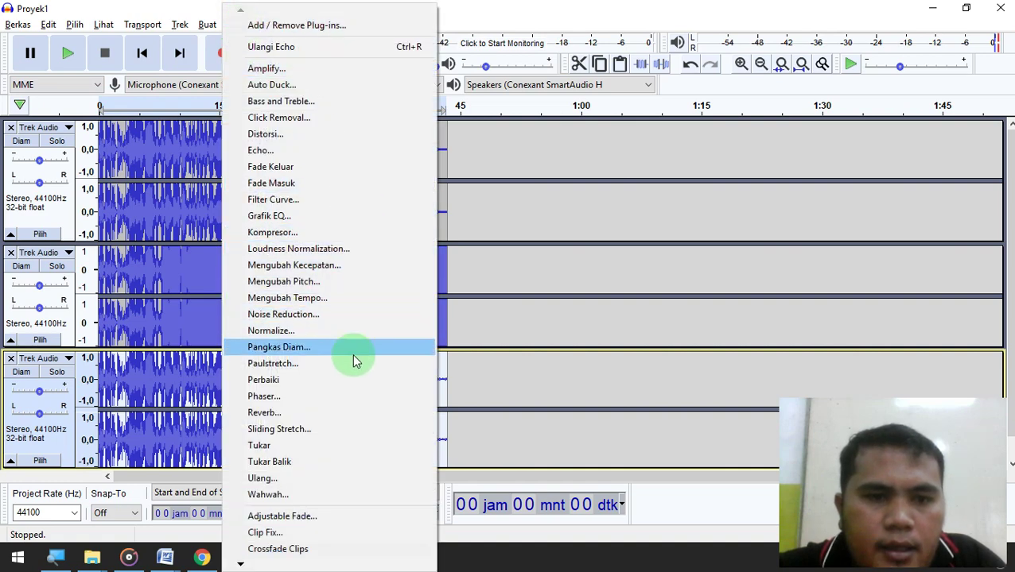
left_click(329, 417)
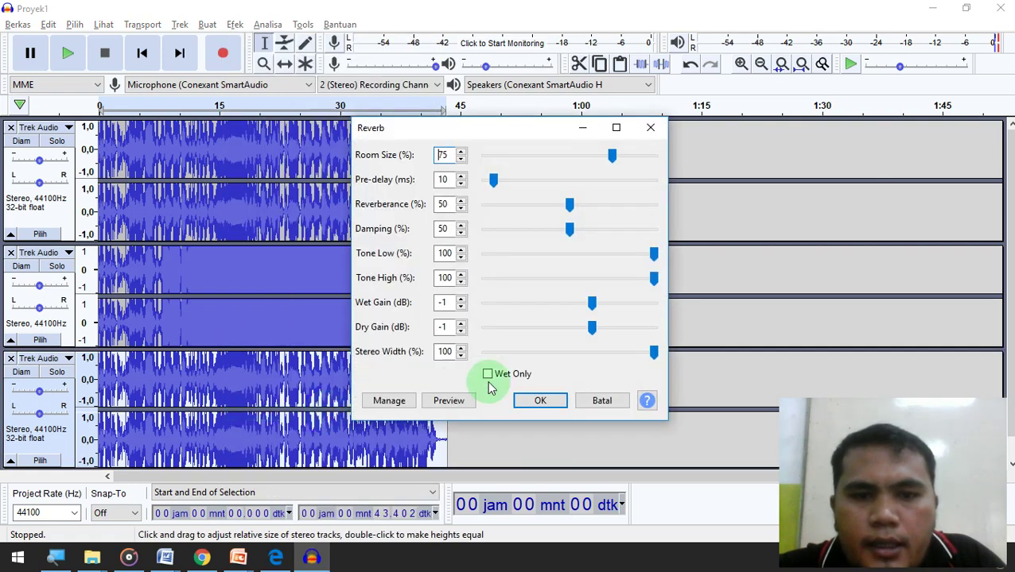
left_click(544, 401)
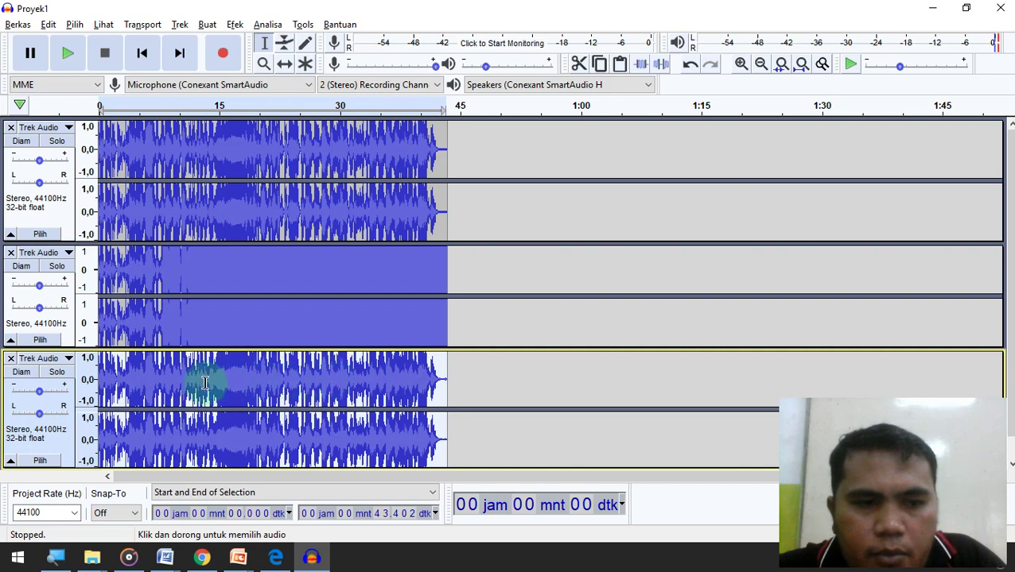
- Solo the third track, play its first seconds to hear the reverb, and turn solo off again
left_click(63, 376)
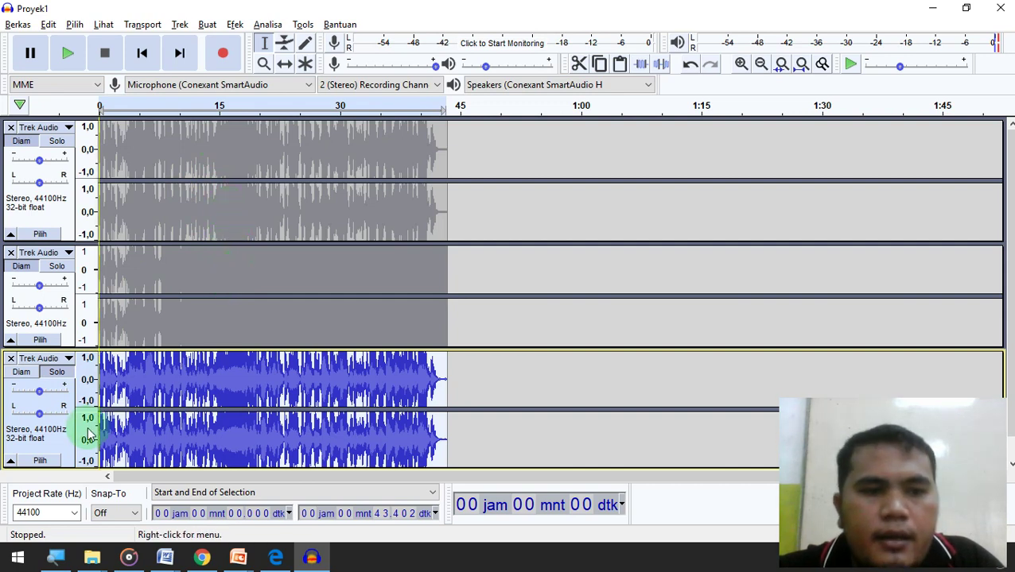
key("space")
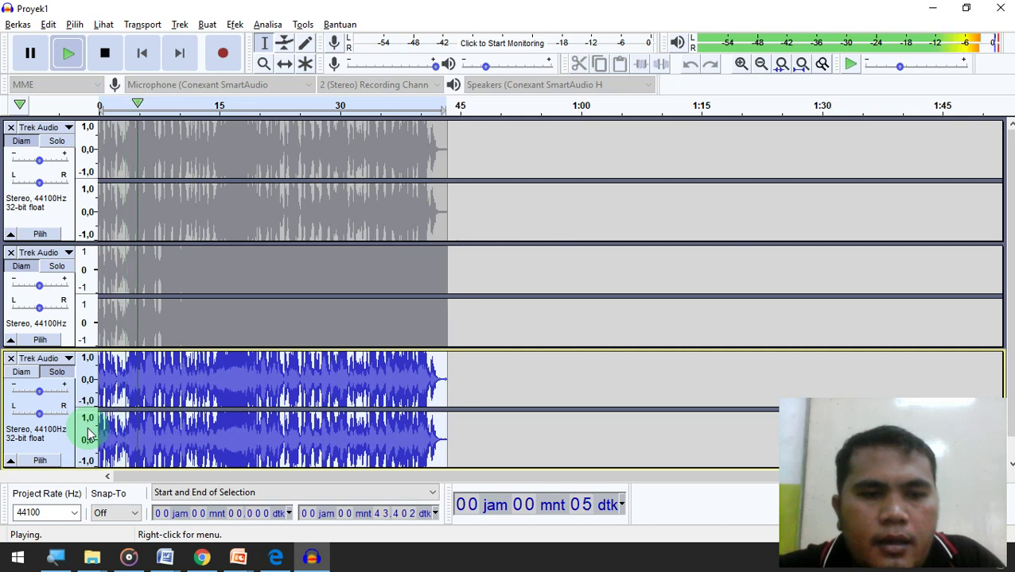
key("space")
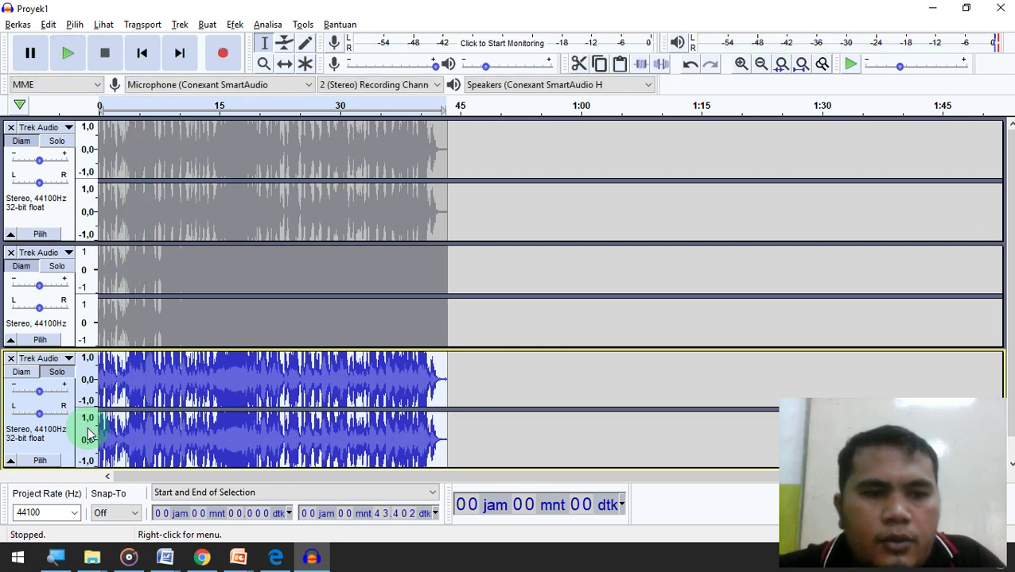
left_click(57, 373)
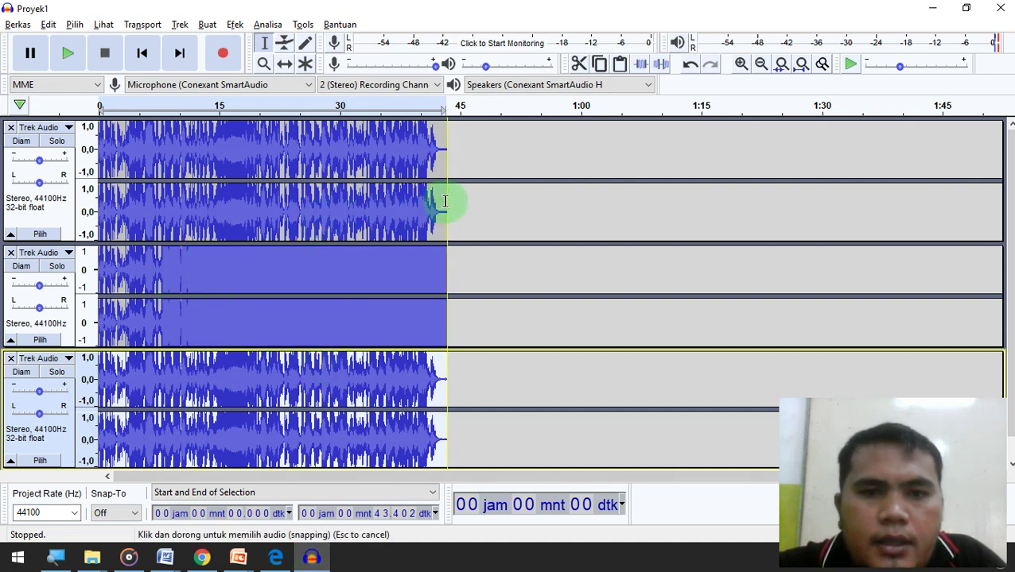
- Select the whole clip in the first track and change its pitch from D♯/E♭ 4 to F 4, 2 semitones up
left_click(218, 165)
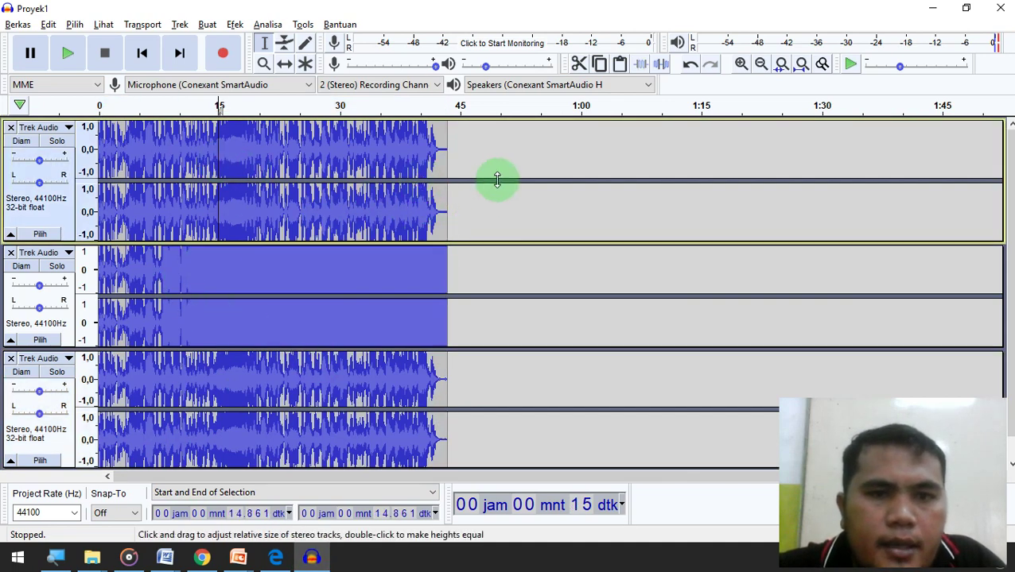
left_click_drag(448, 168, 86, 153)
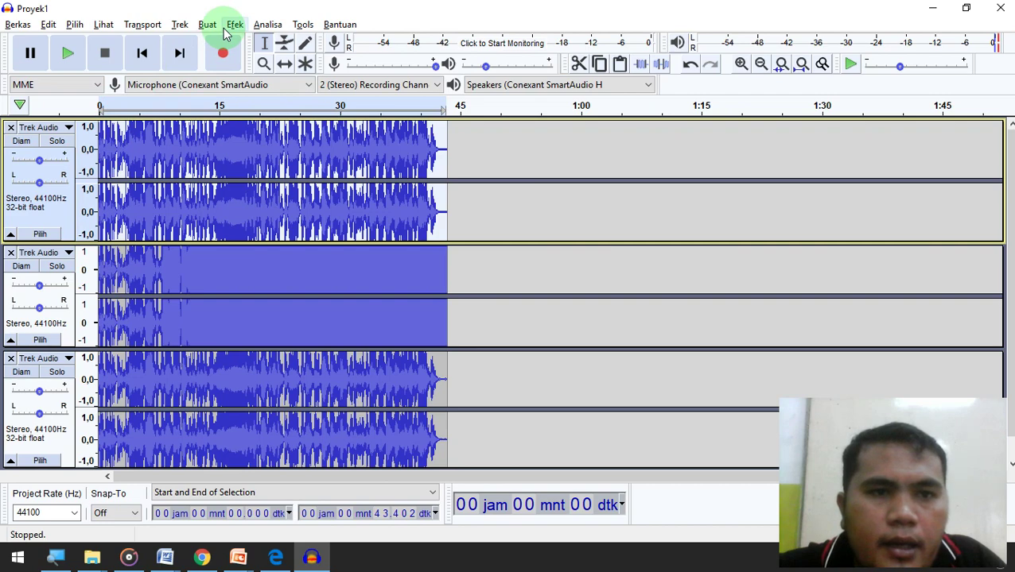
left_click(233, 24)
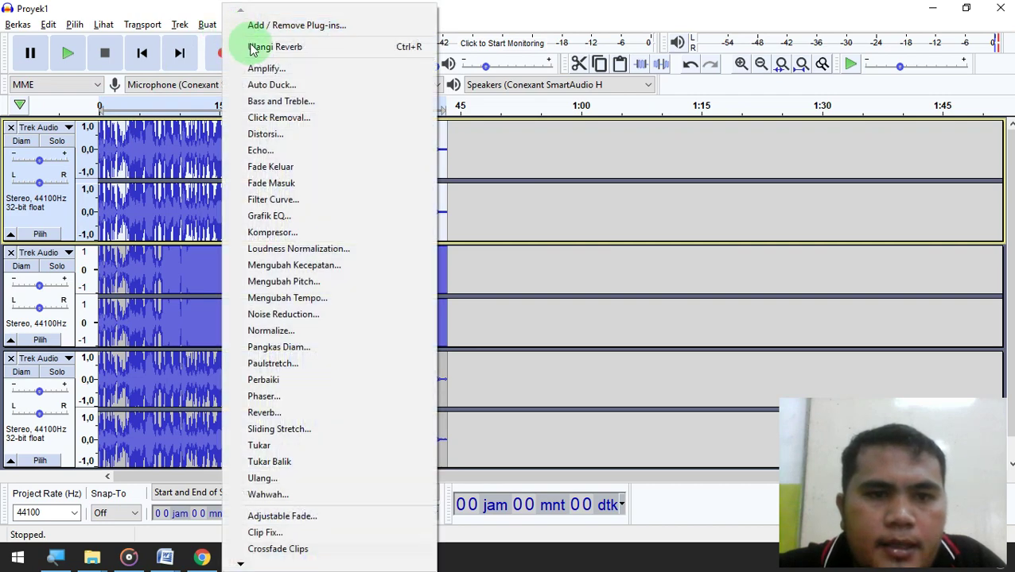
left_click(338, 282)
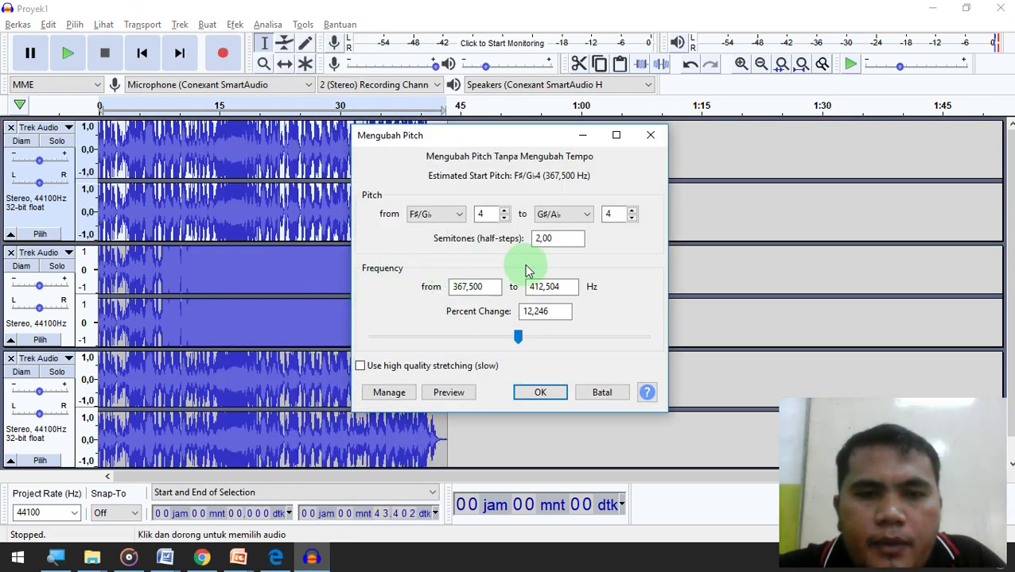
left_click(461, 214)
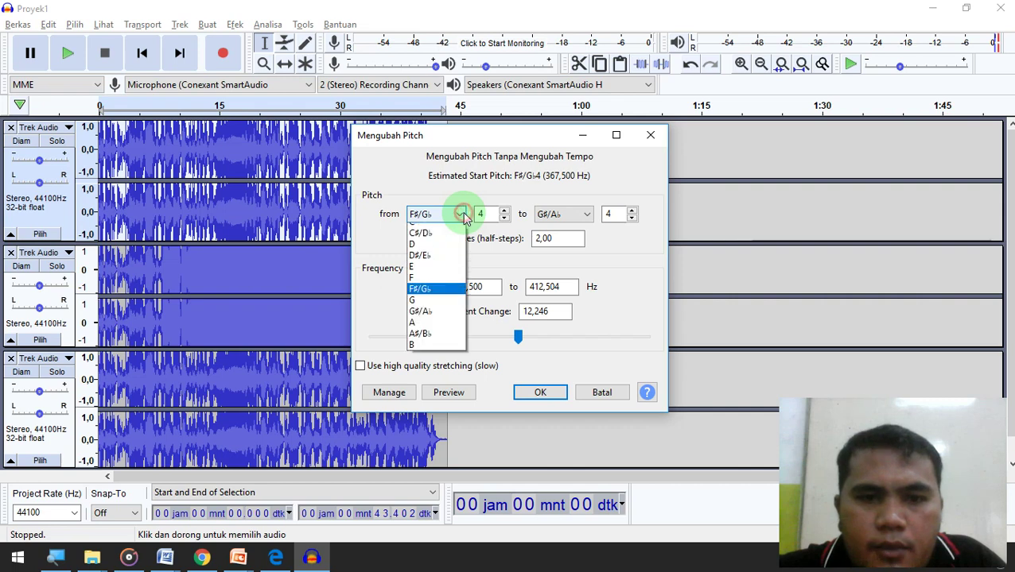
left_click(436, 264)
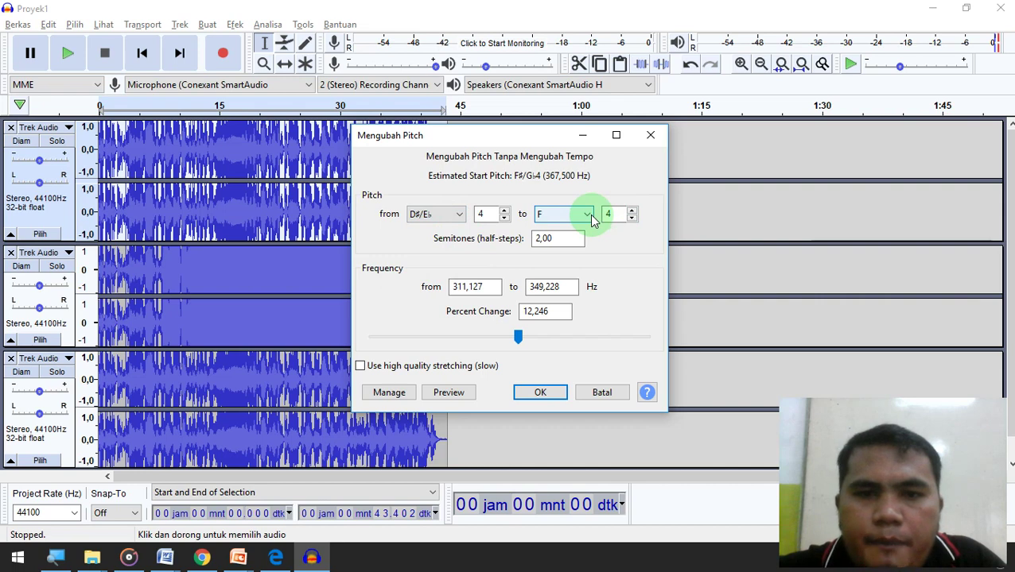
left_click(542, 395)
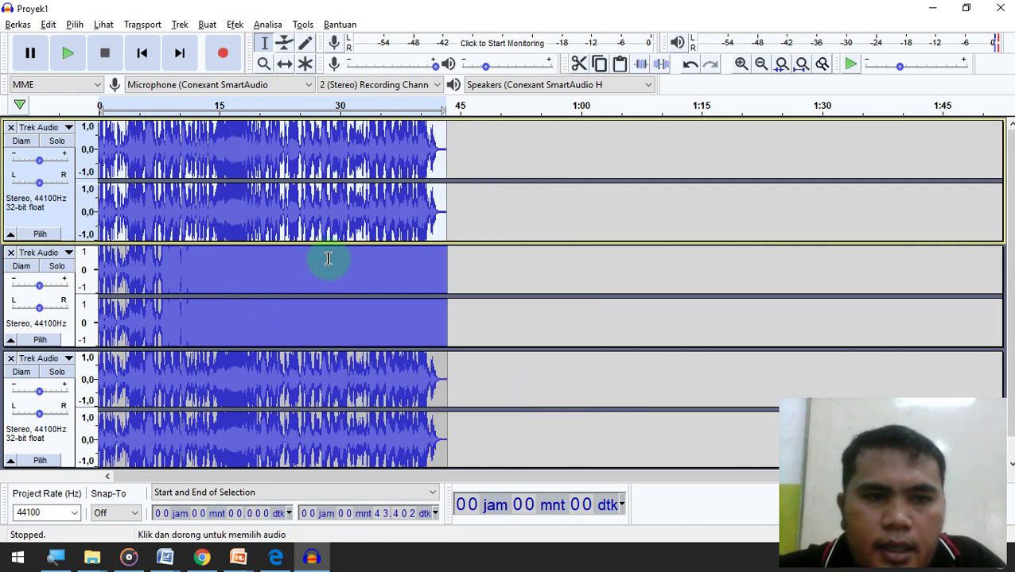
- Play all three tracks together from the beginning to hear the combined effects, and stop playback
key("space")
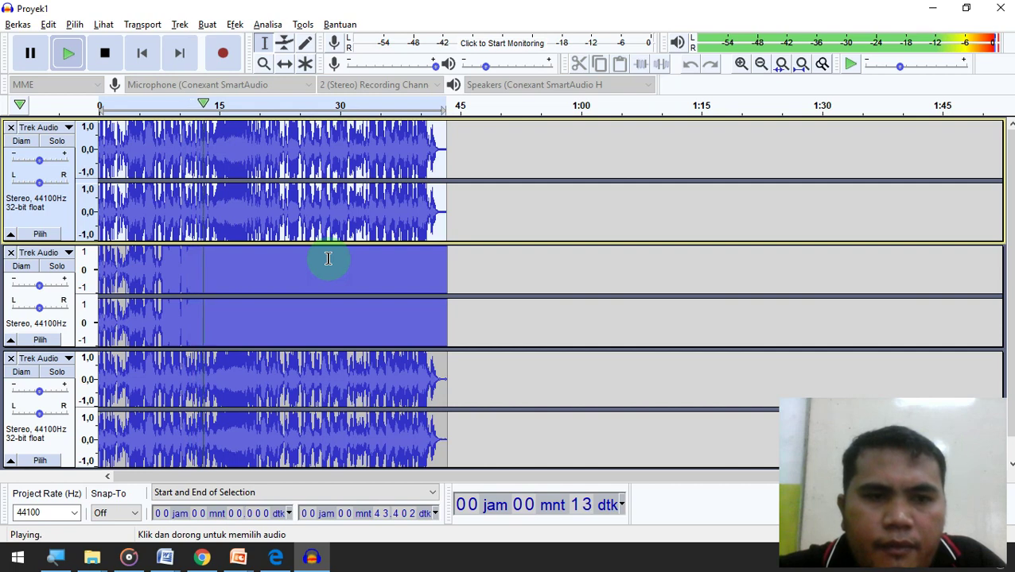
key("space")
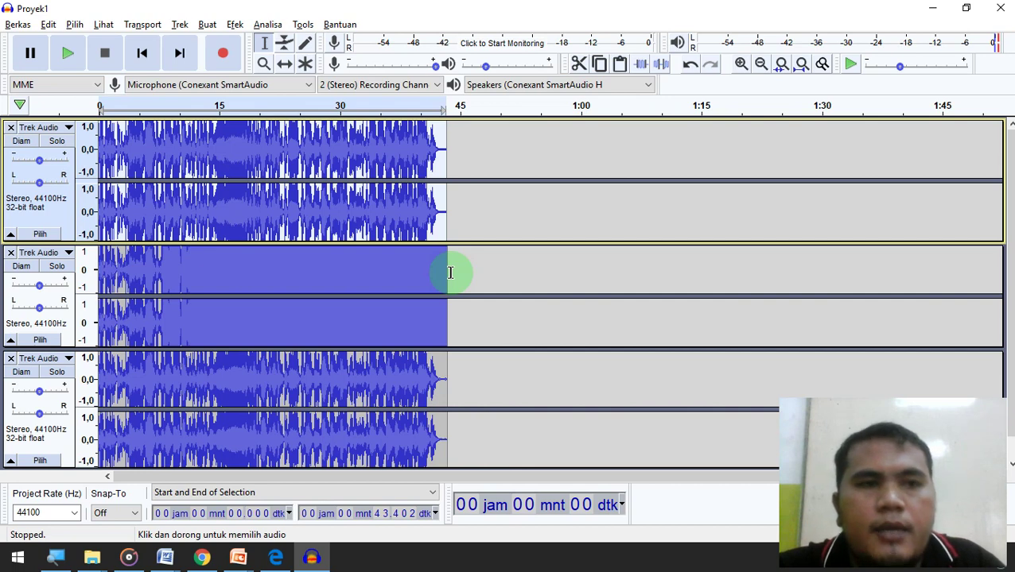
- Export the project as an MP3 named efksuarasfx in the Audacity folder, accepting the stereo mixdown and existing metadata tags
left_click(11, 26)
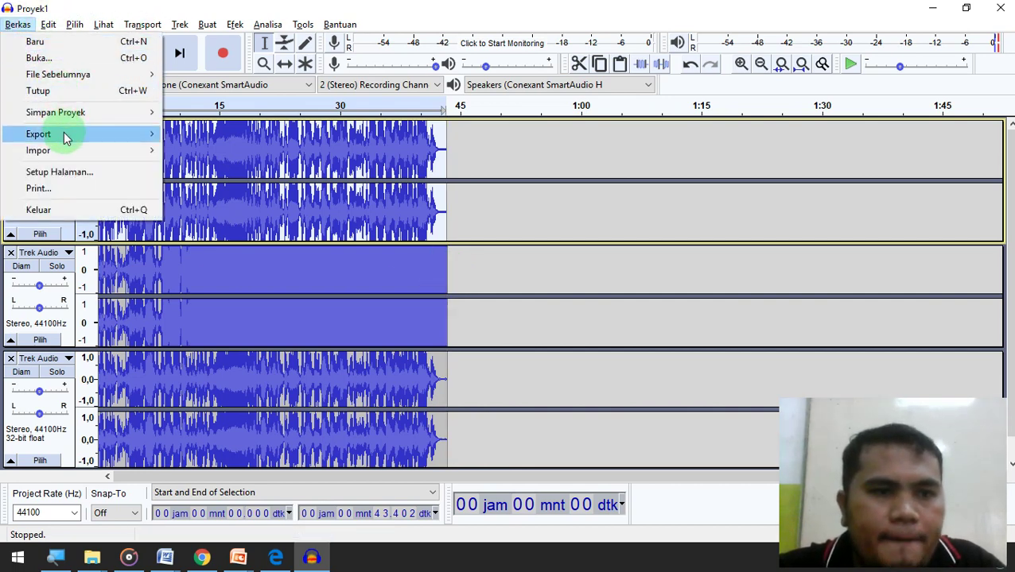
mouse_move(68, 137)
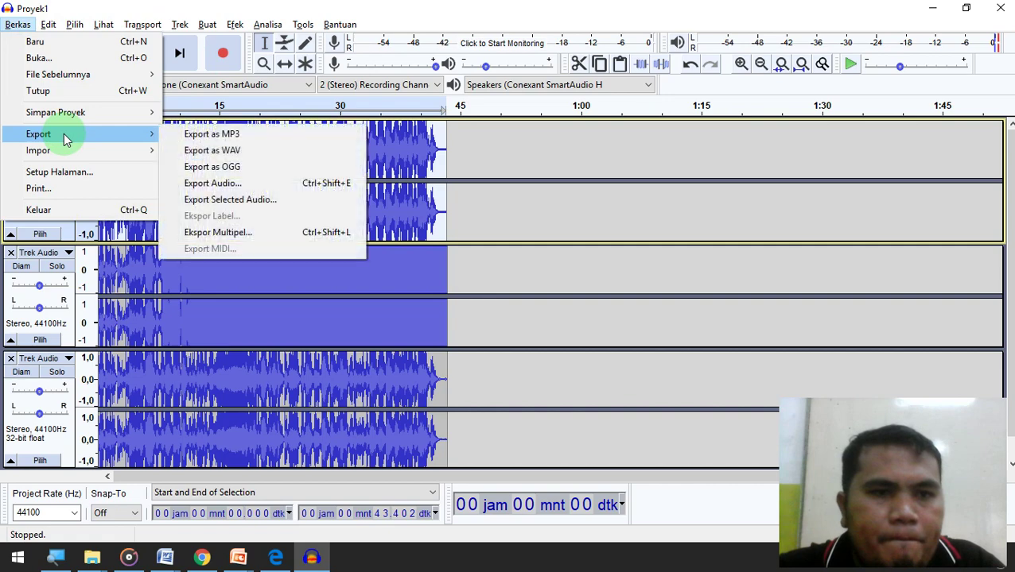
left_click(221, 137)
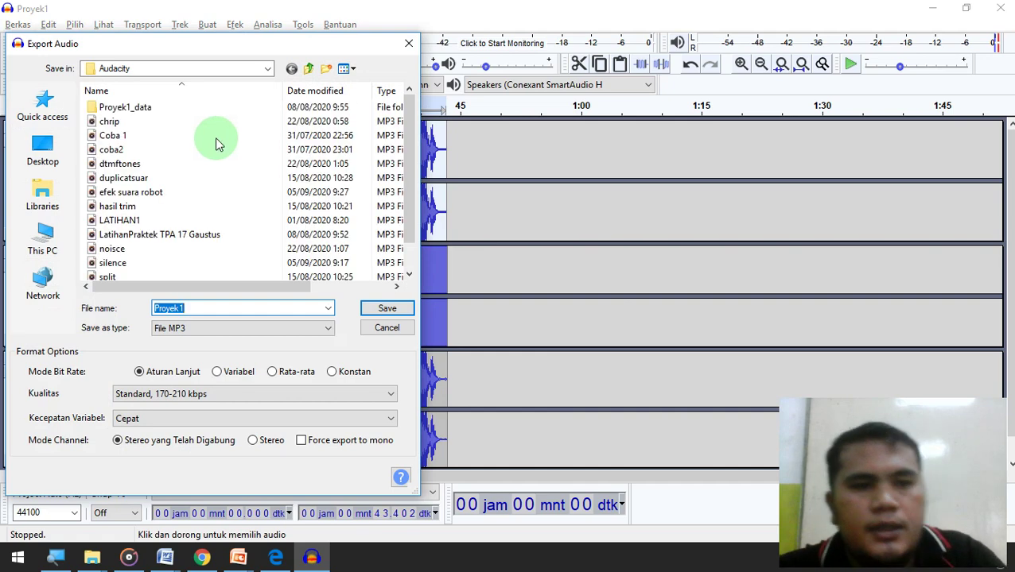
type("e")
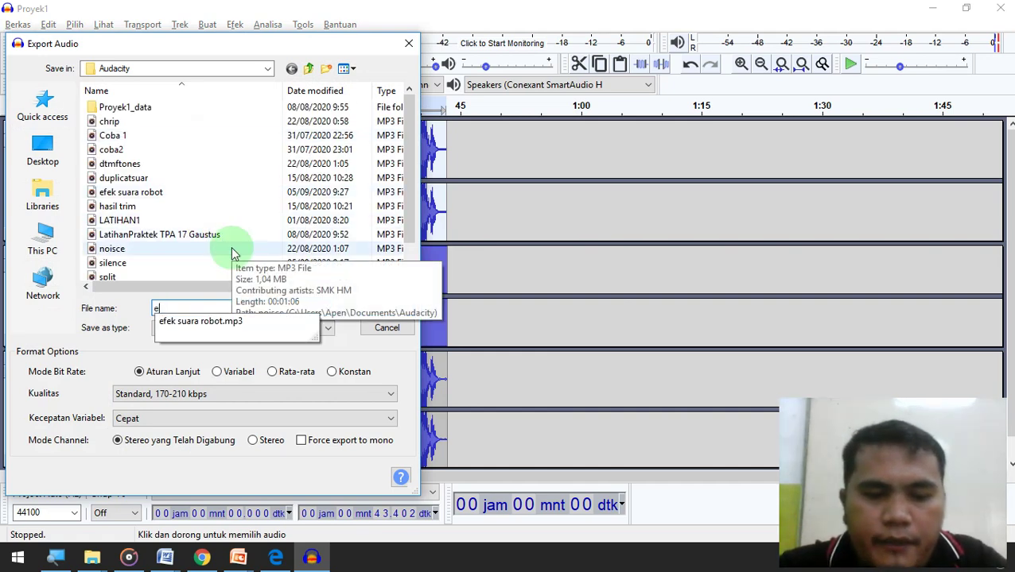
type("fksuara")
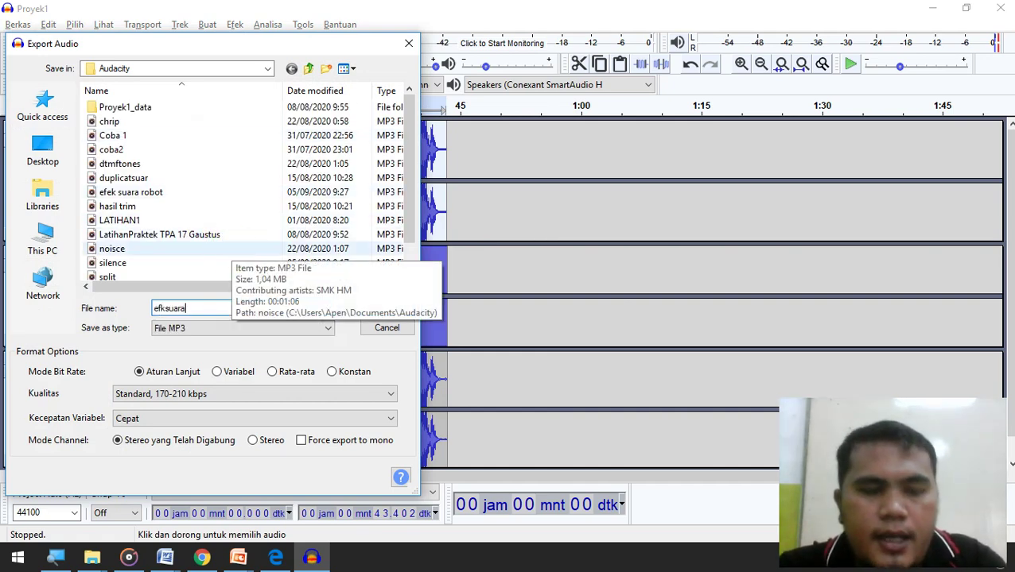
type("sf")
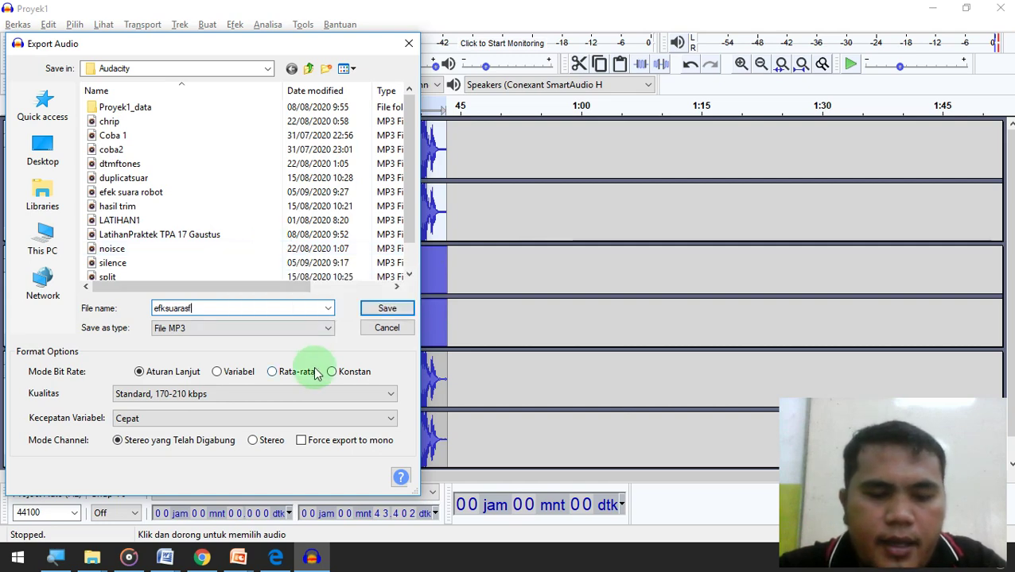
type("x")
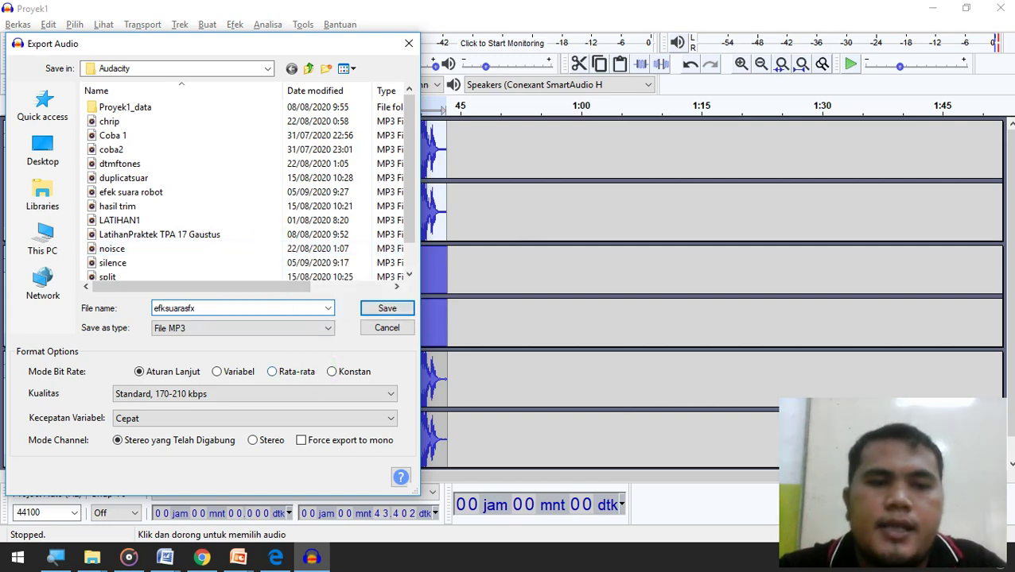
left_click(395, 311)
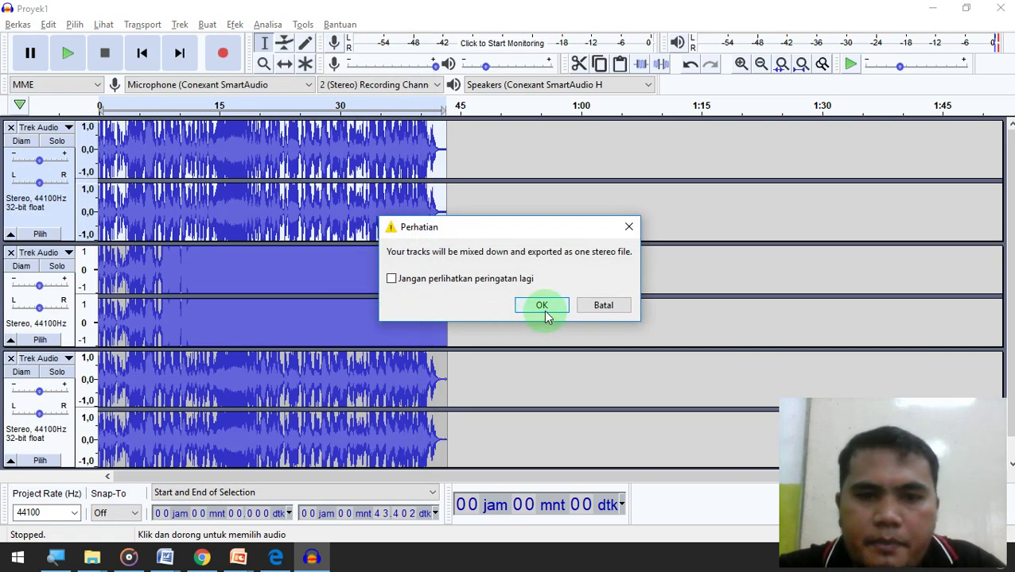
left_click(544, 307)
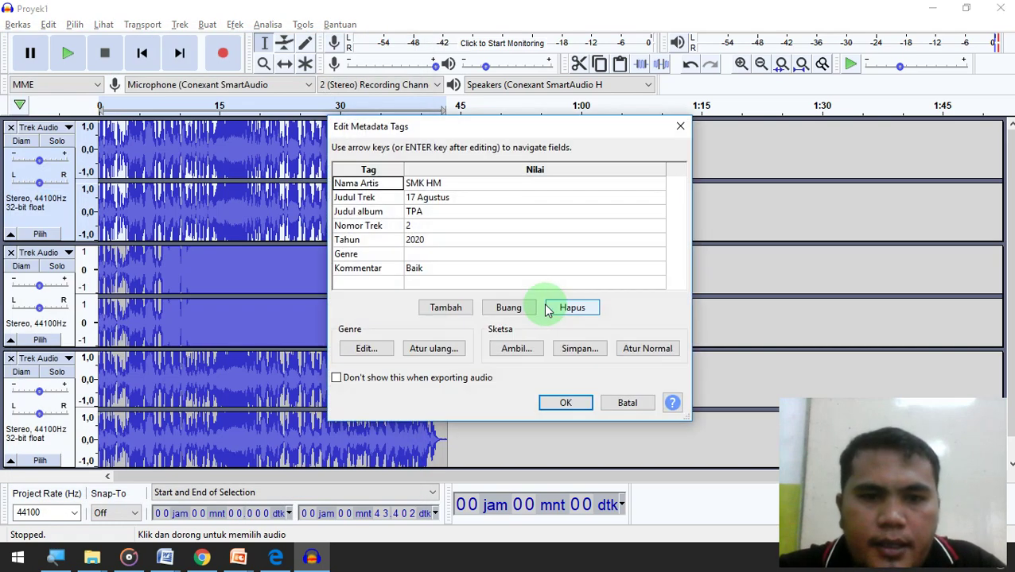
left_click(565, 403)
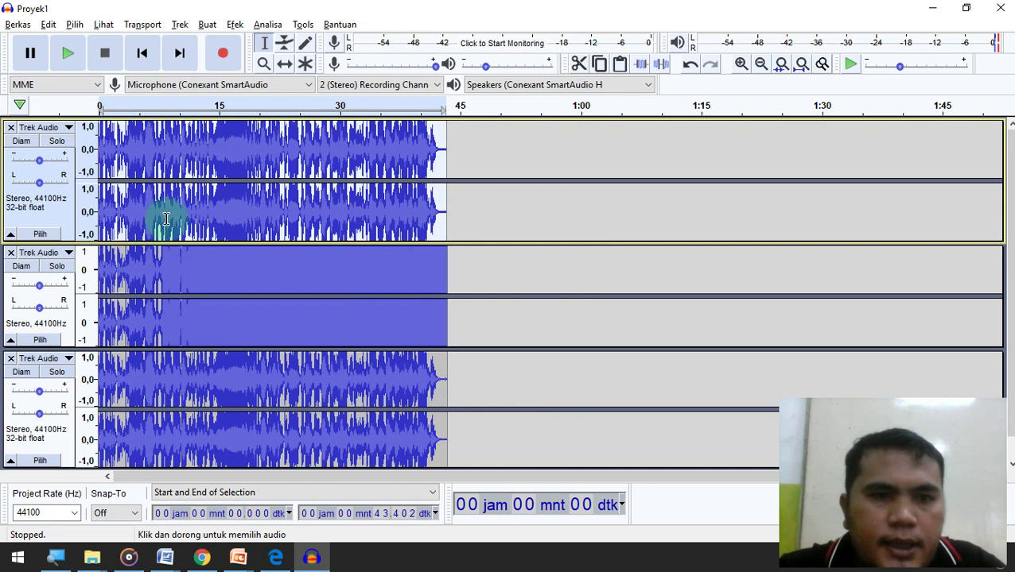
- Play the mix from about 16 seconds, lower the playback volume slightly while listening, and stop playback
left_click(230, 203)
key("space")
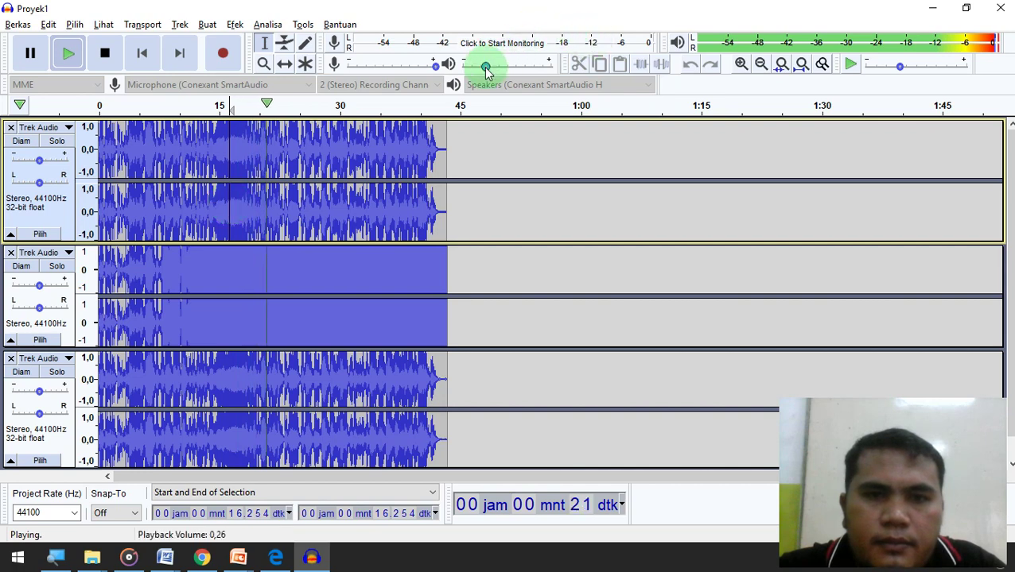
left_click_drag(486, 66, 477, 72)
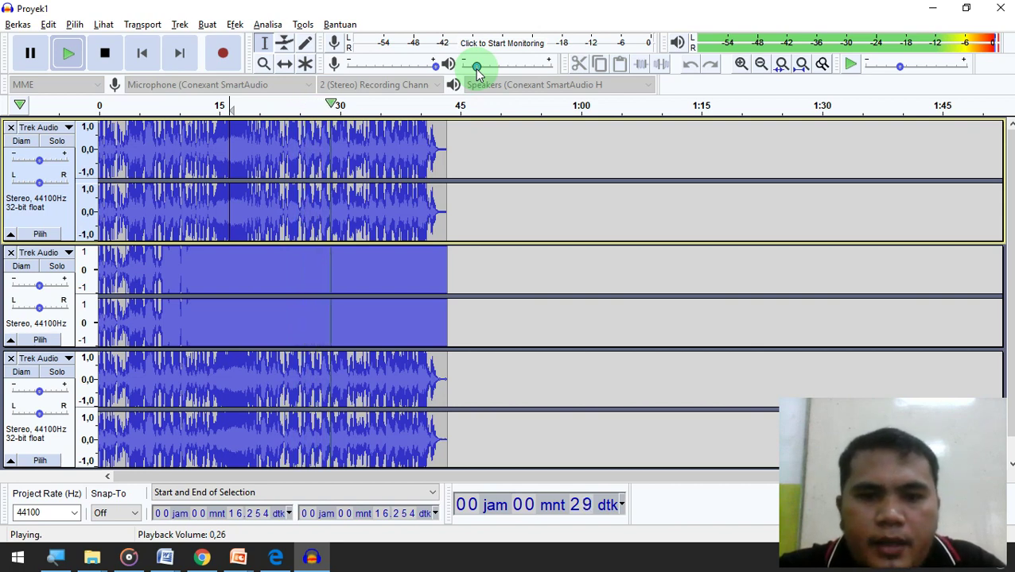
key("space")
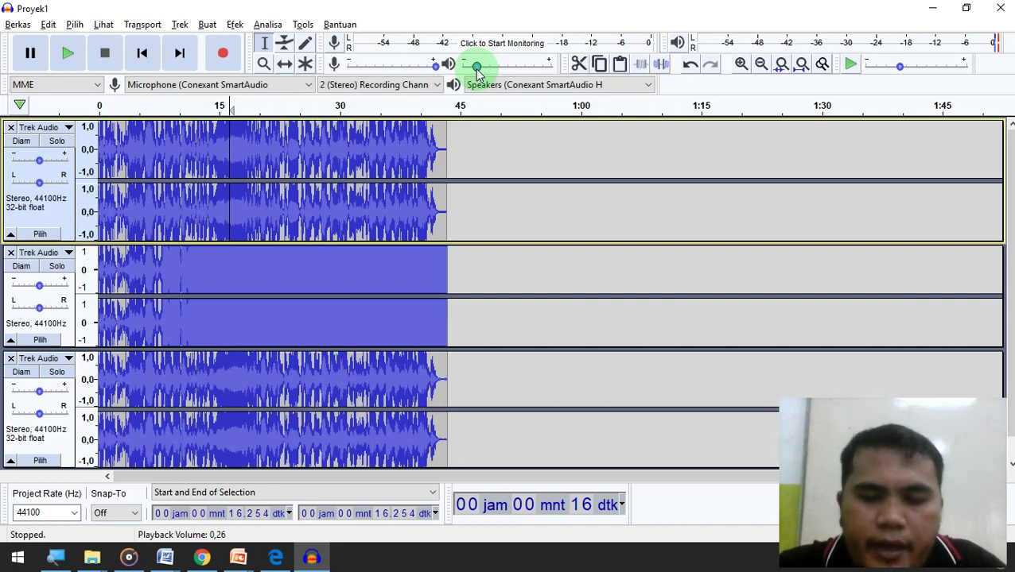
key("space")
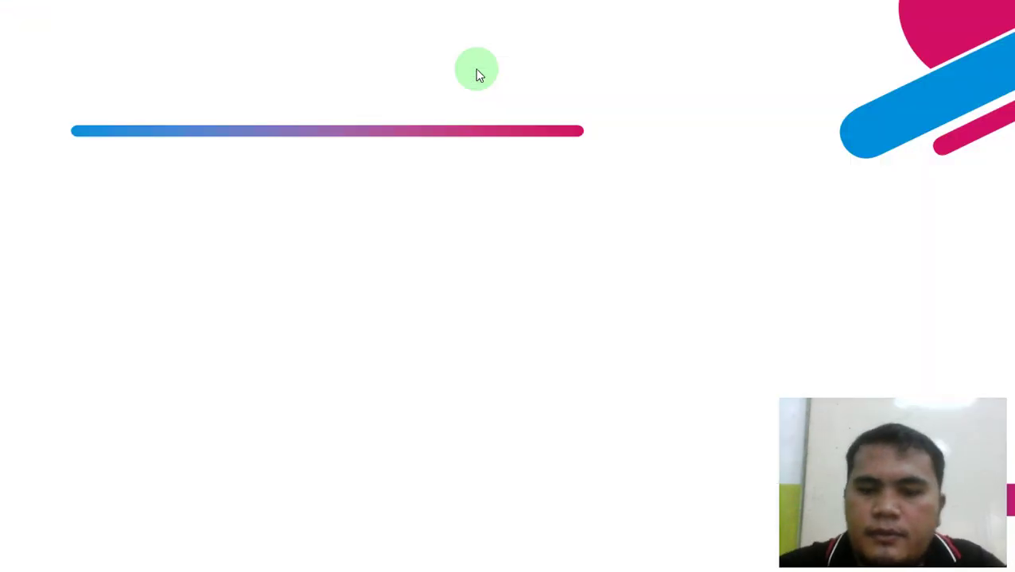